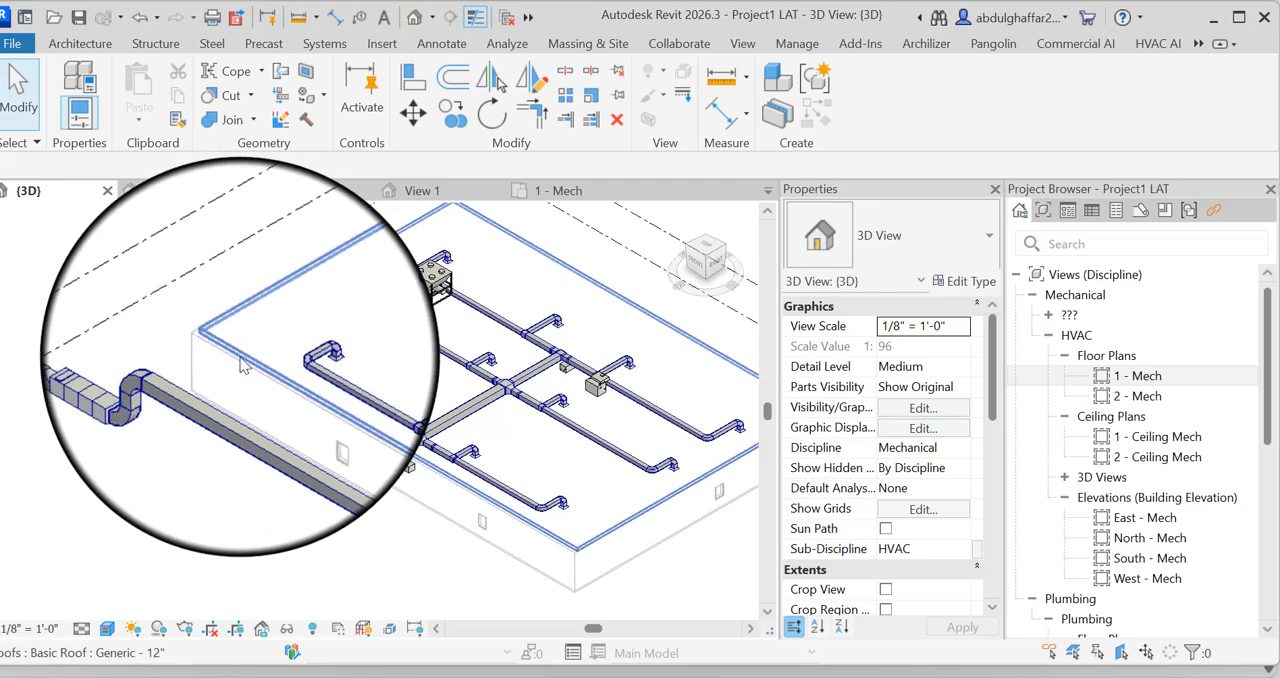
Examine the ductwork and chiller in 3D, and the fan coil units, main duct and outdoor AHU in the 1 - Mech plan
{"action": "scroll", "coordinate": [425, 288], "scroll_direction": "up", "scroll_amount": 2}
{"action": "scroll", "coordinate": [425, 290], "scroll_direction": "up", "scroll_amount": 4}
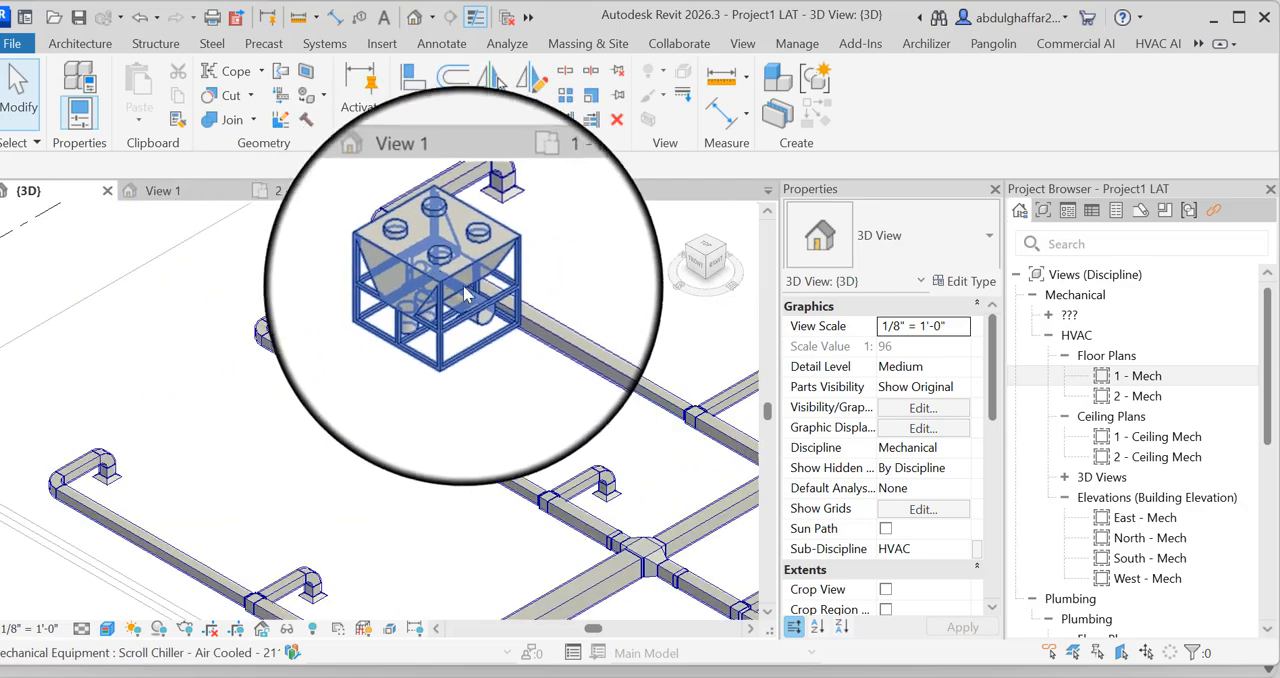
{"action": "scroll", "coordinate": [420, 285], "scroll_direction": "down", "scroll_amount": 6}
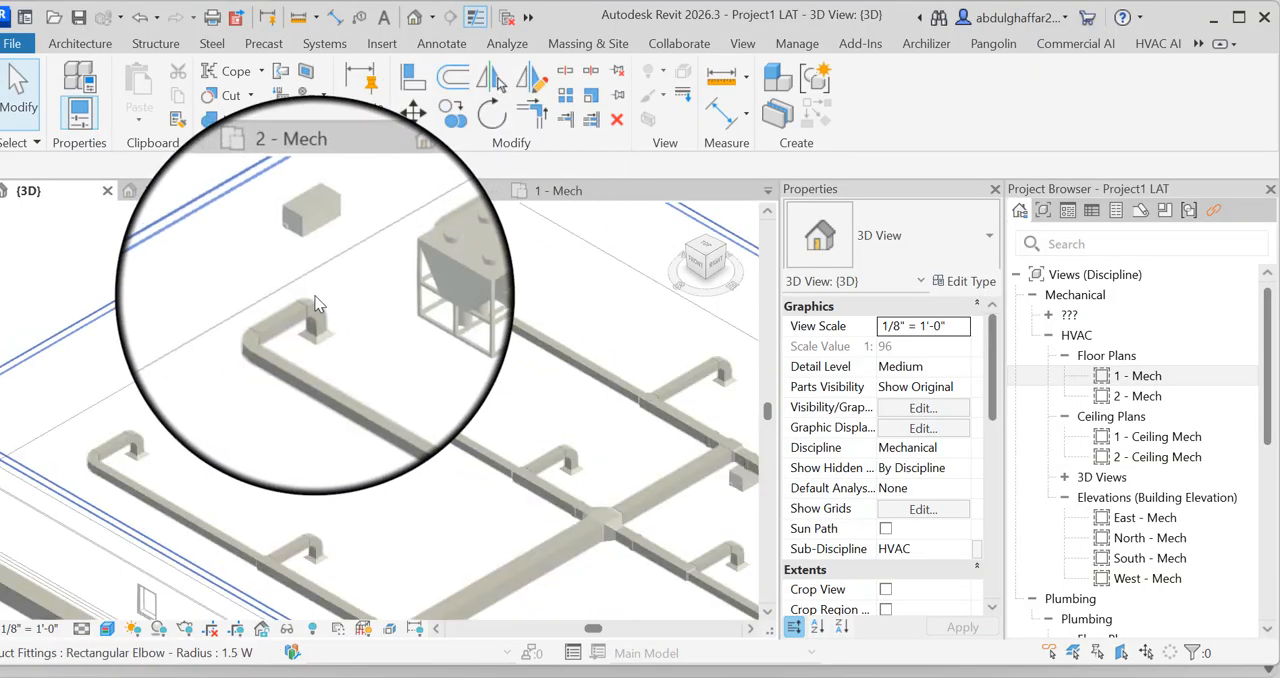
{"action": "double_click", "coordinate": [1141, 378]}
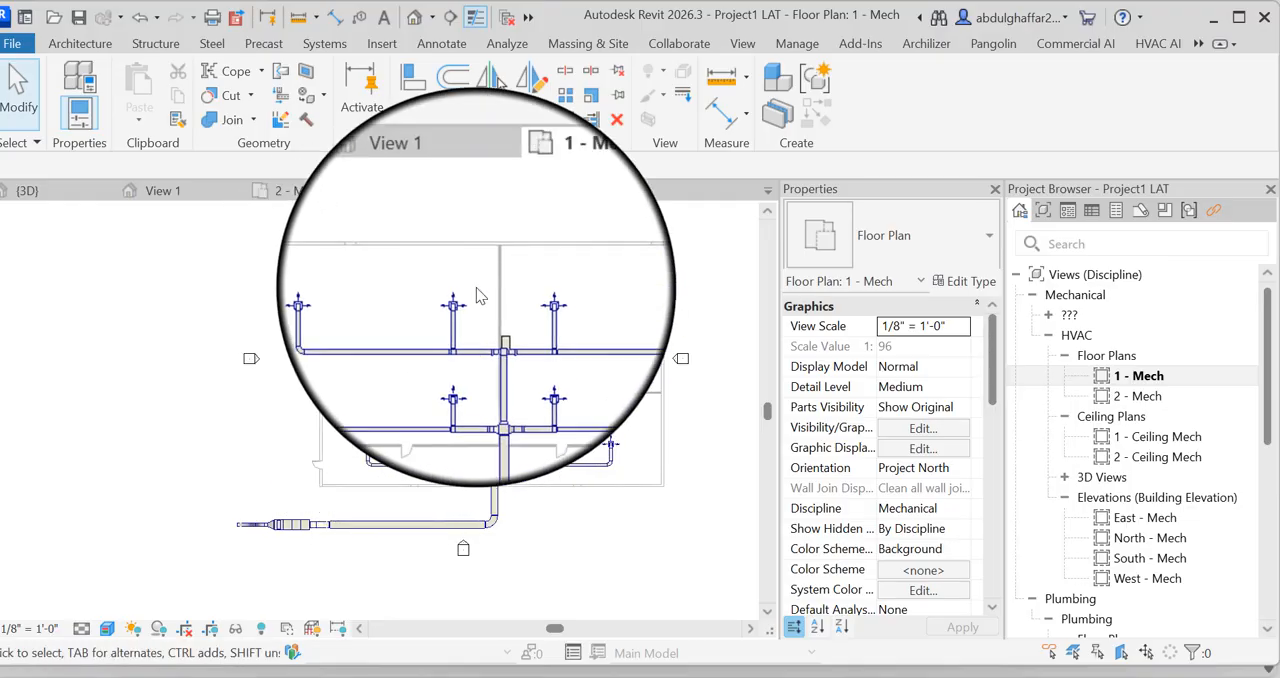
{"action": "scroll", "coordinate": [450, 330], "scroll_direction": "up", "scroll_amount": 4}
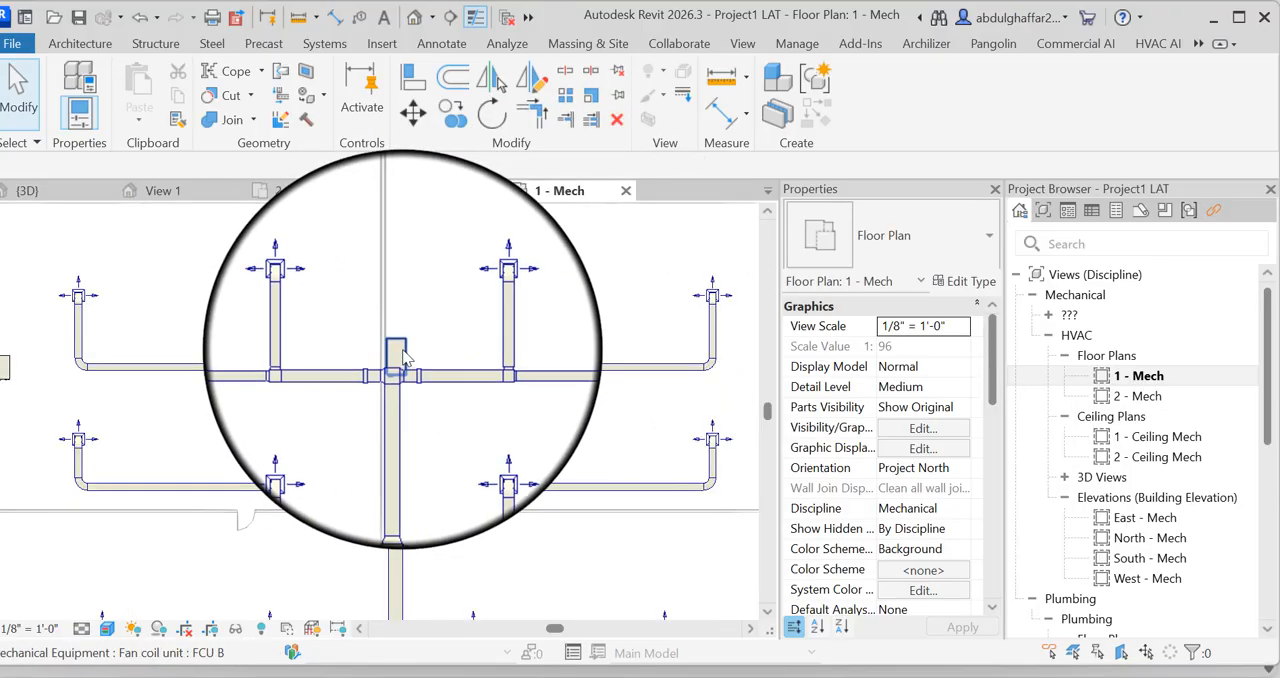
{"action": "left_click", "coordinate": [400, 355]}
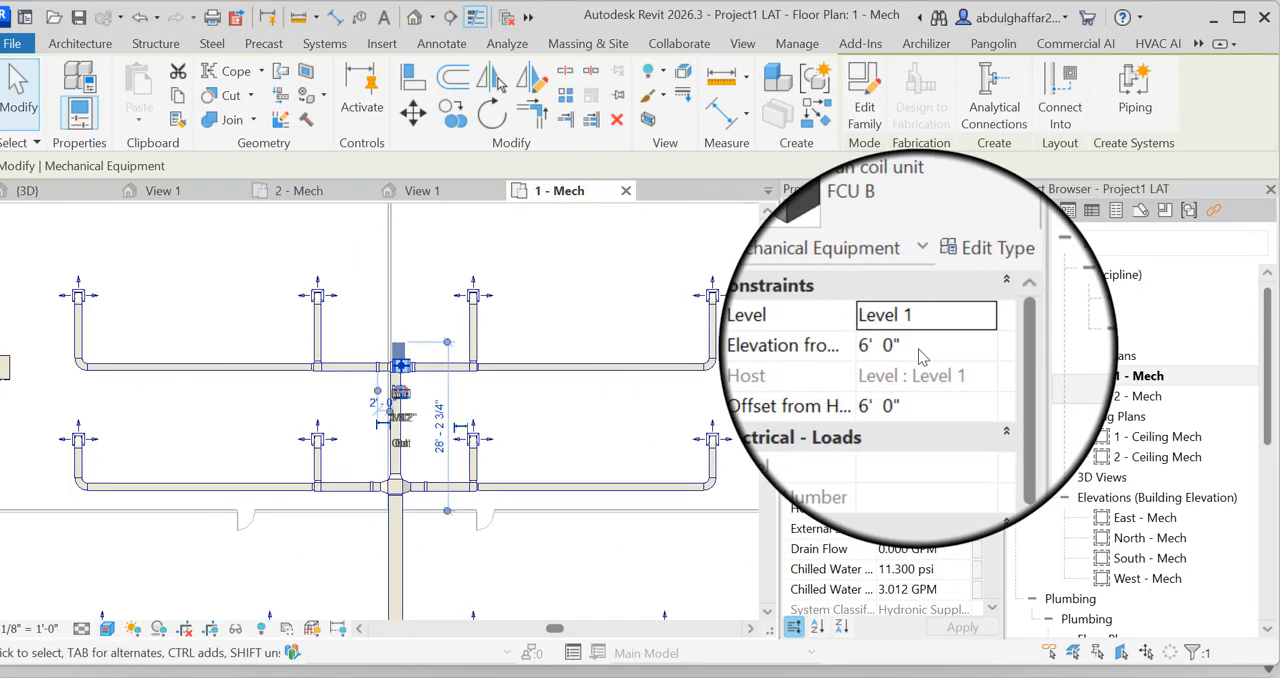
{"action": "scroll", "coordinate": [514, 290], "scroll_direction": "down", "scroll_amount": 4}
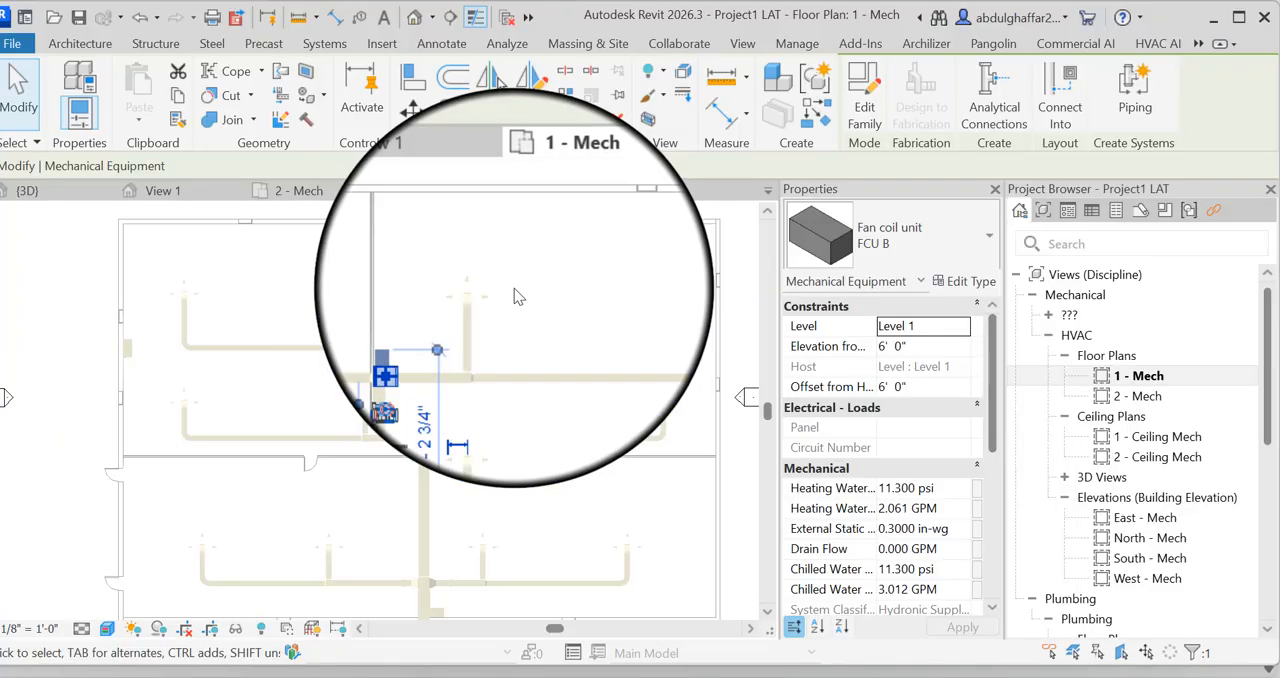
{"action": "left_click", "coordinate": [182, 340]}
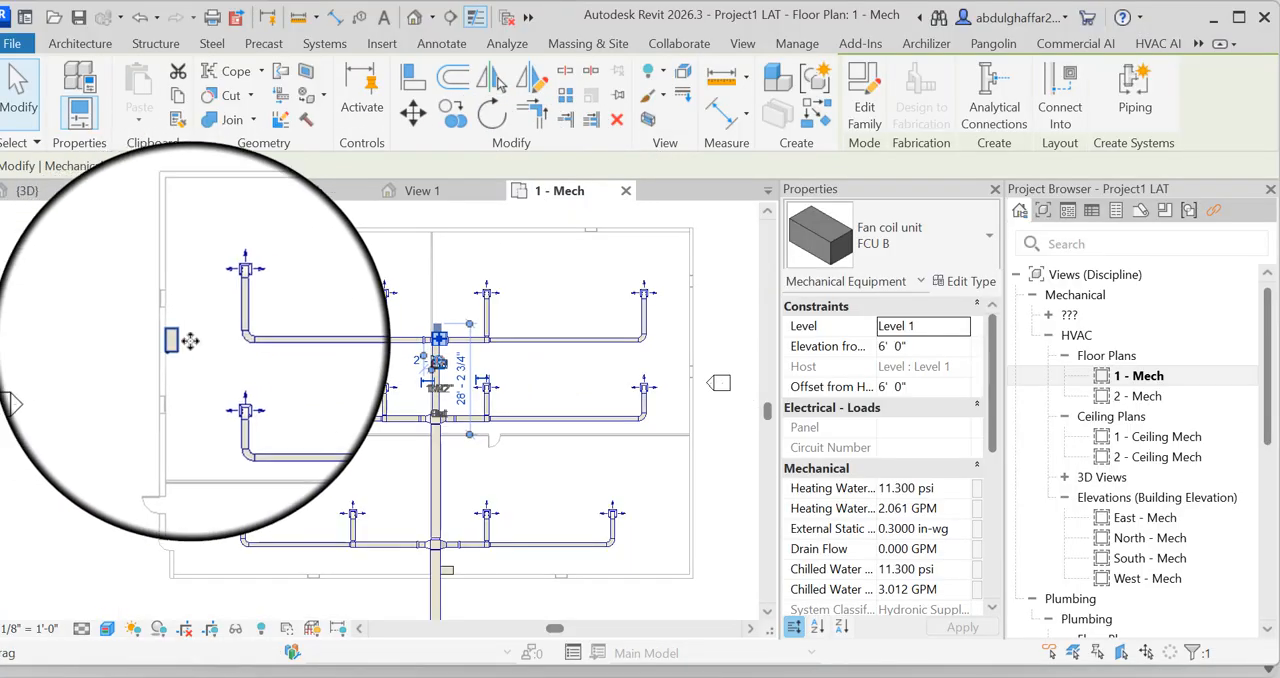
{"action": "left_click", "coordinate": [438, 567]}
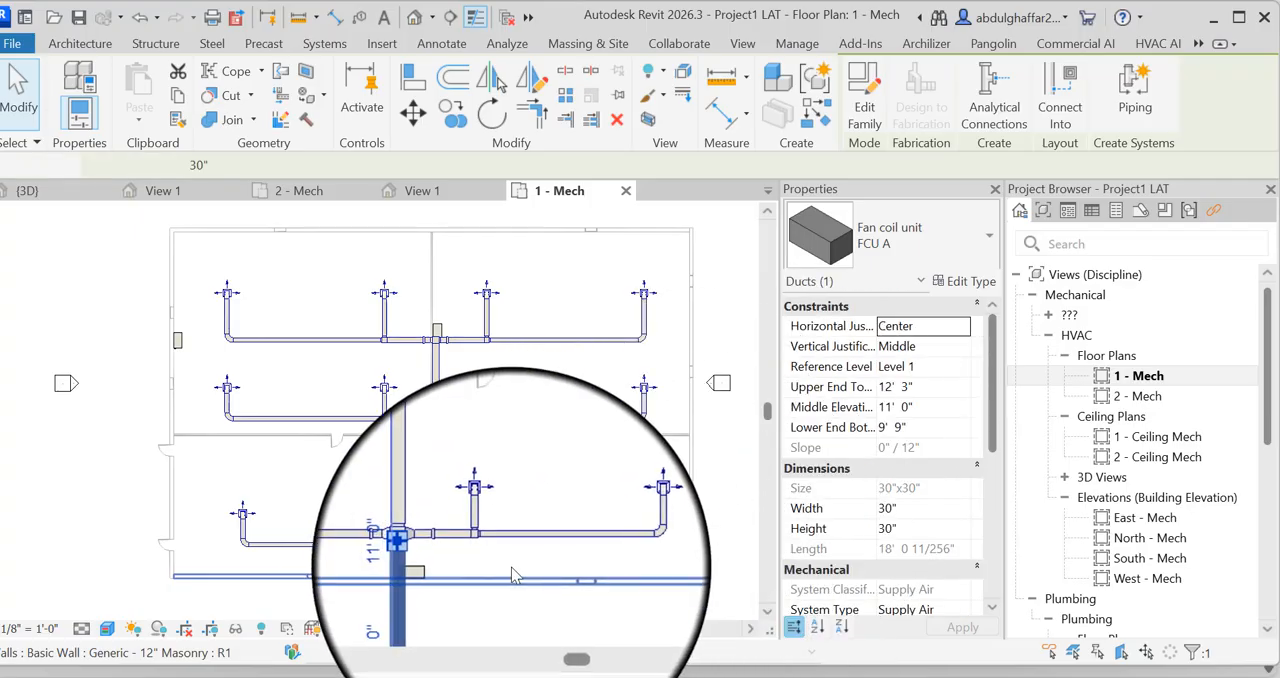
{"action": "scroll", "coordinate": [554, 370], "scroll_direction": "down", "scroll_amount": 3}
{"action": "left_click", "coordinate": [554, 370]}
{"action": "scroll", "coordinate": [338, 518], "scroll_direction": "up", "scroll_amount": 3}
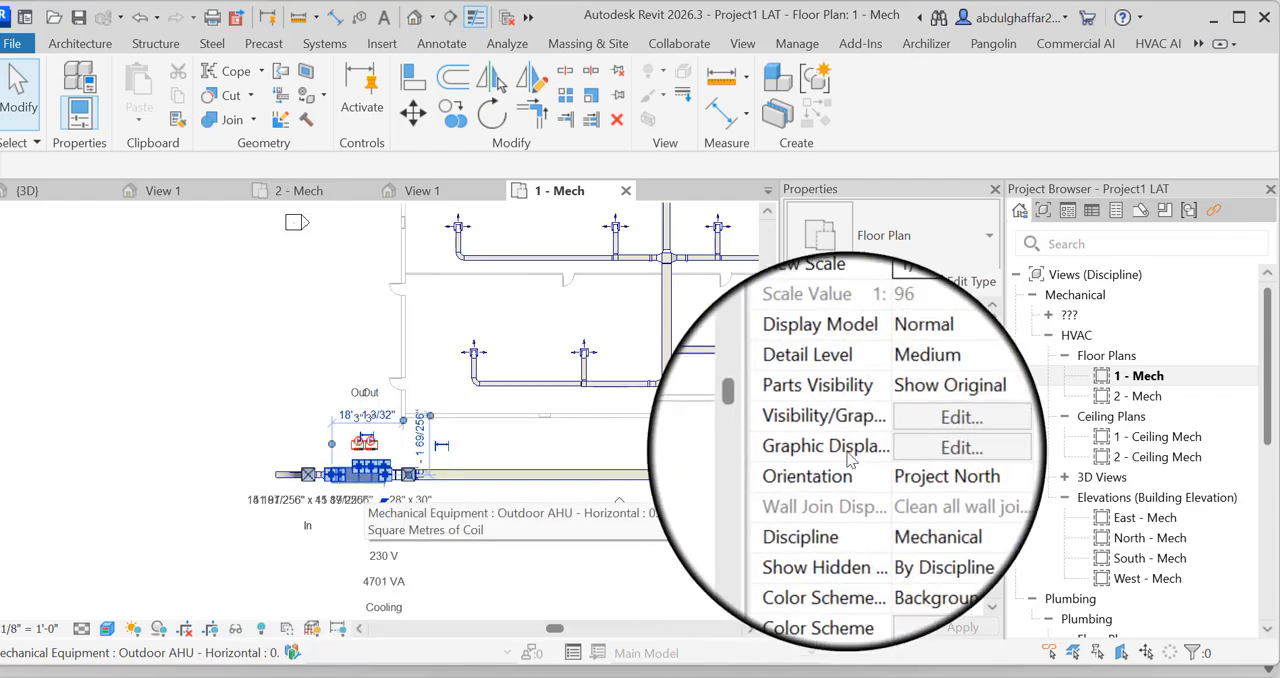
{"action": "left_click", "coordinate": [367, 493]}
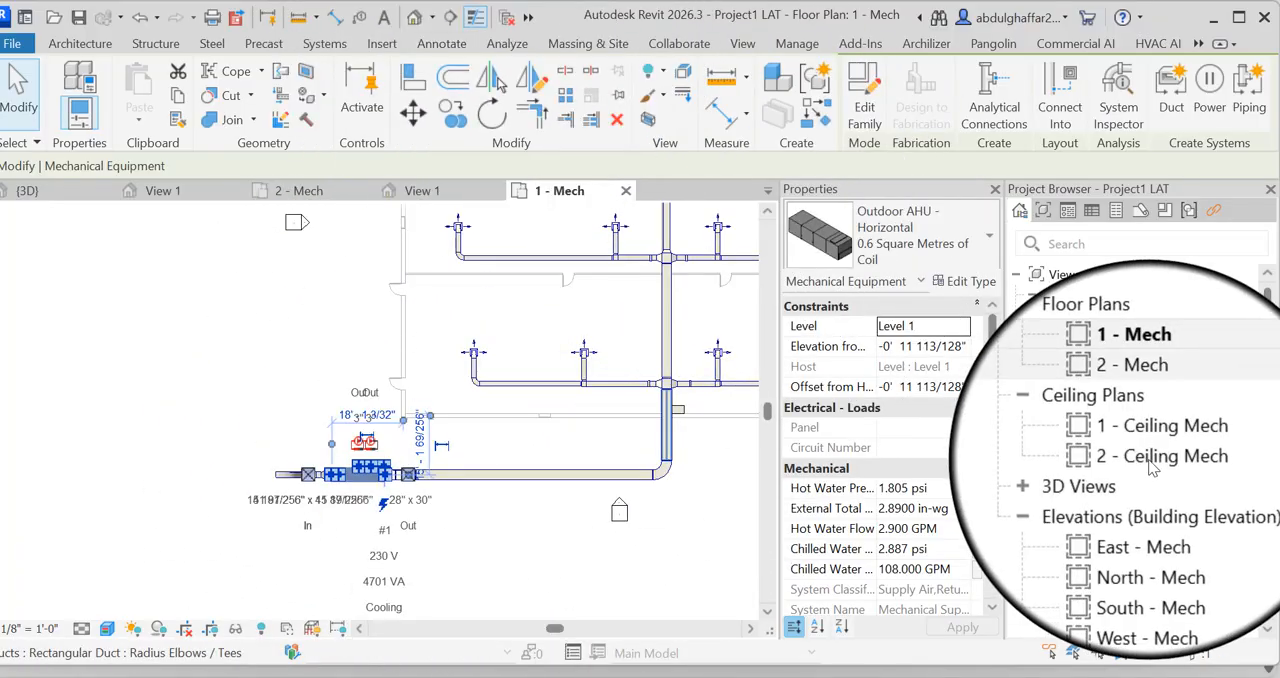
Inspect the scroll chiller in the 2 - Mech floor plan, and return to the 1 - Mech plan
{"action": "double_click", "coordinate": [1138, 396]}
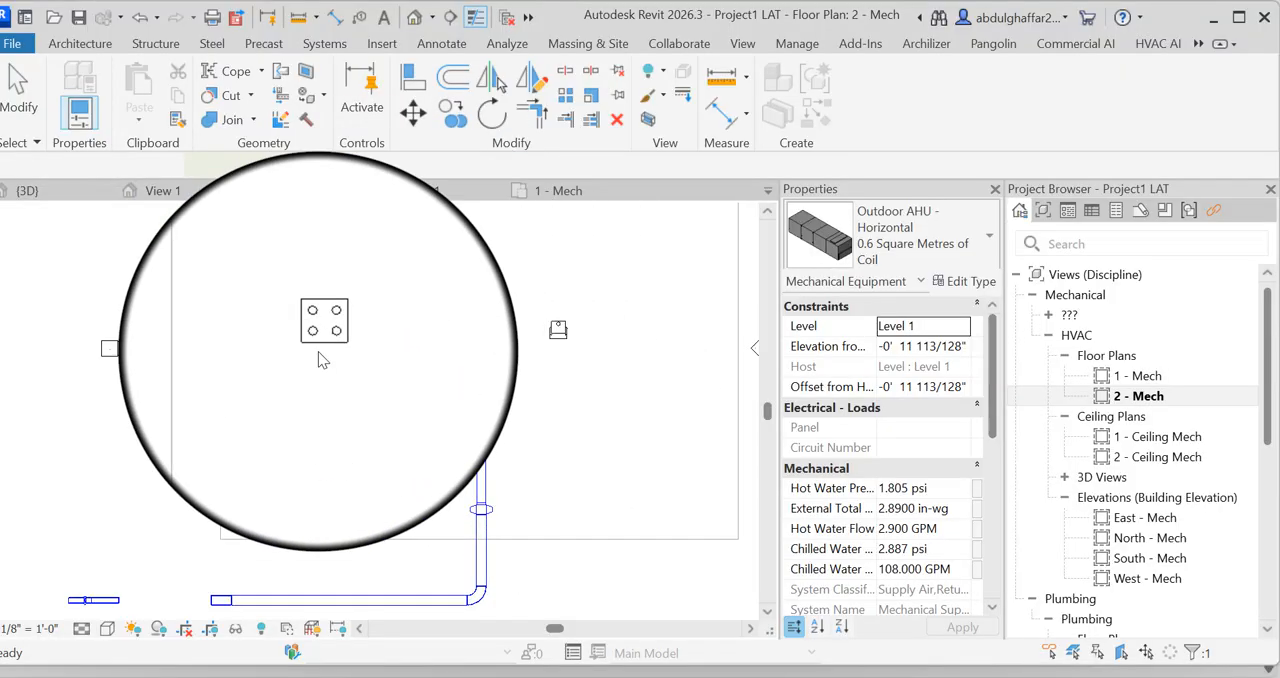
{"action": "left_click", "coordinate": [320, 338]}
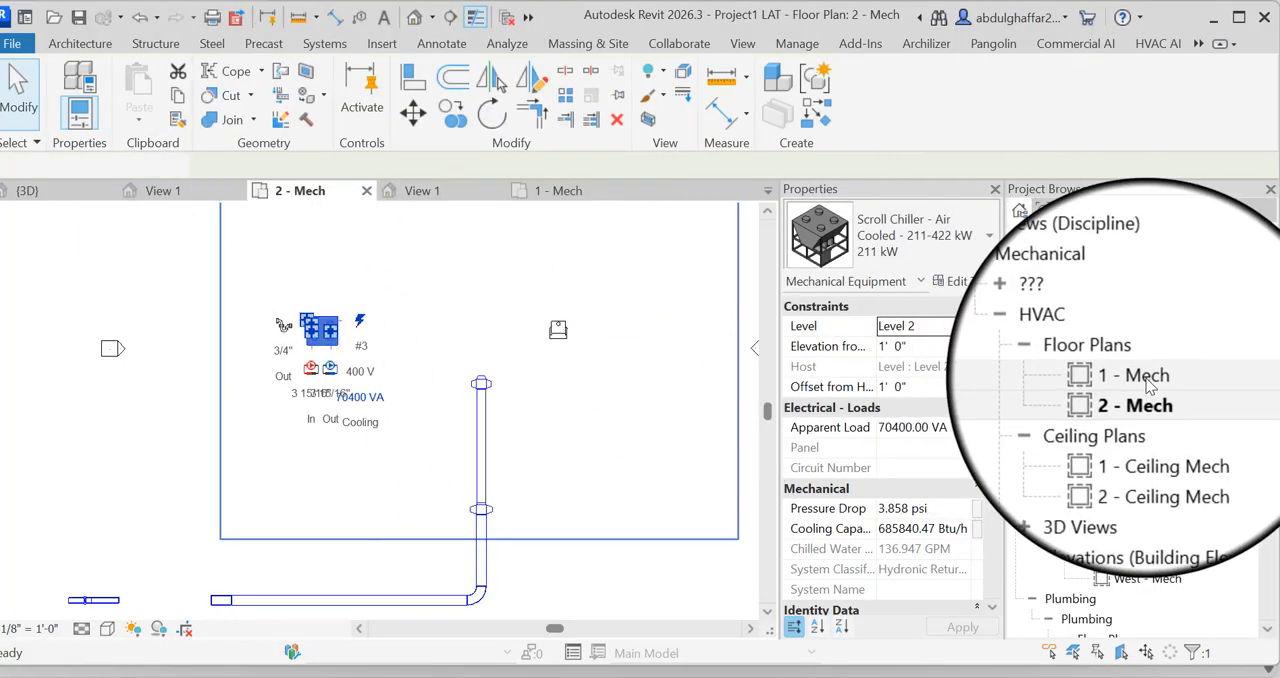
{"action": "double_click", "coordinate": [1140, 377]}
{"action": "scroll", "coordinate": [472, 399], "scroll_direction": "down", "scroll_amount": 3}
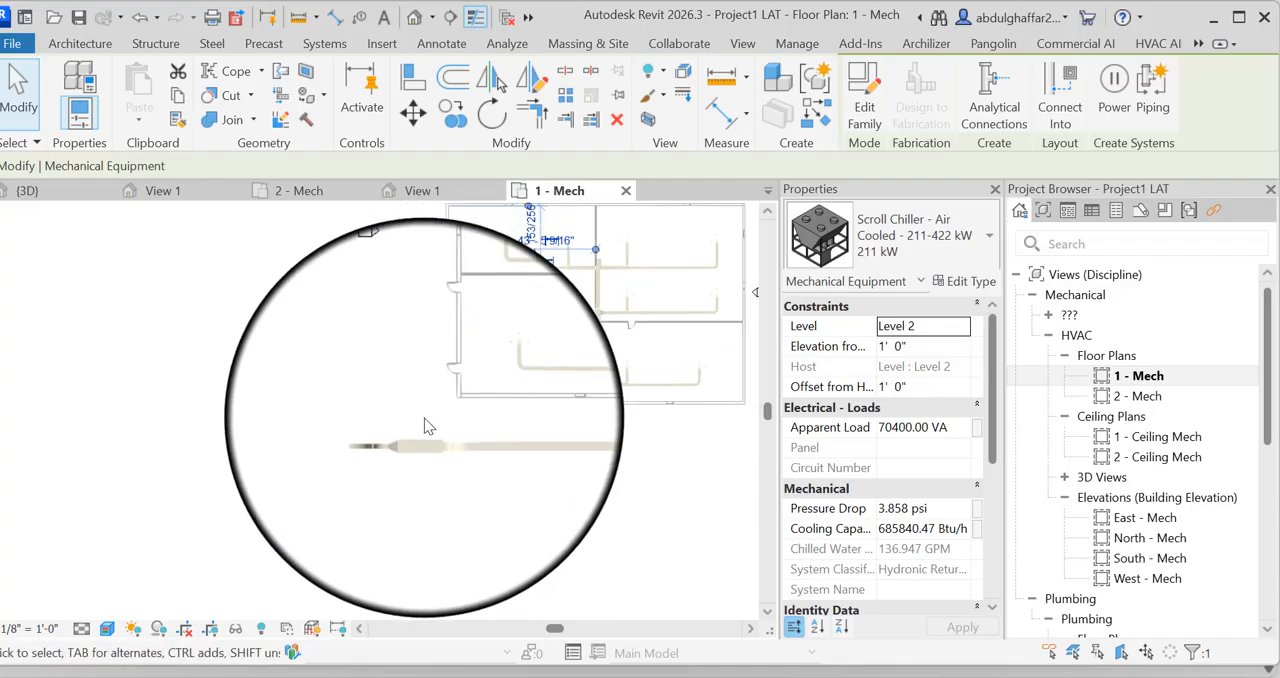
Draw a building section lengthwise beside the main supply duct, adjust its view extent, and open the section view
{"action": "left_click", "coordinate": [716, 247]}
{"action": "scroll", "coordinate": [585, 244], "scroll_direction": "up", "scroll_amount": 3}
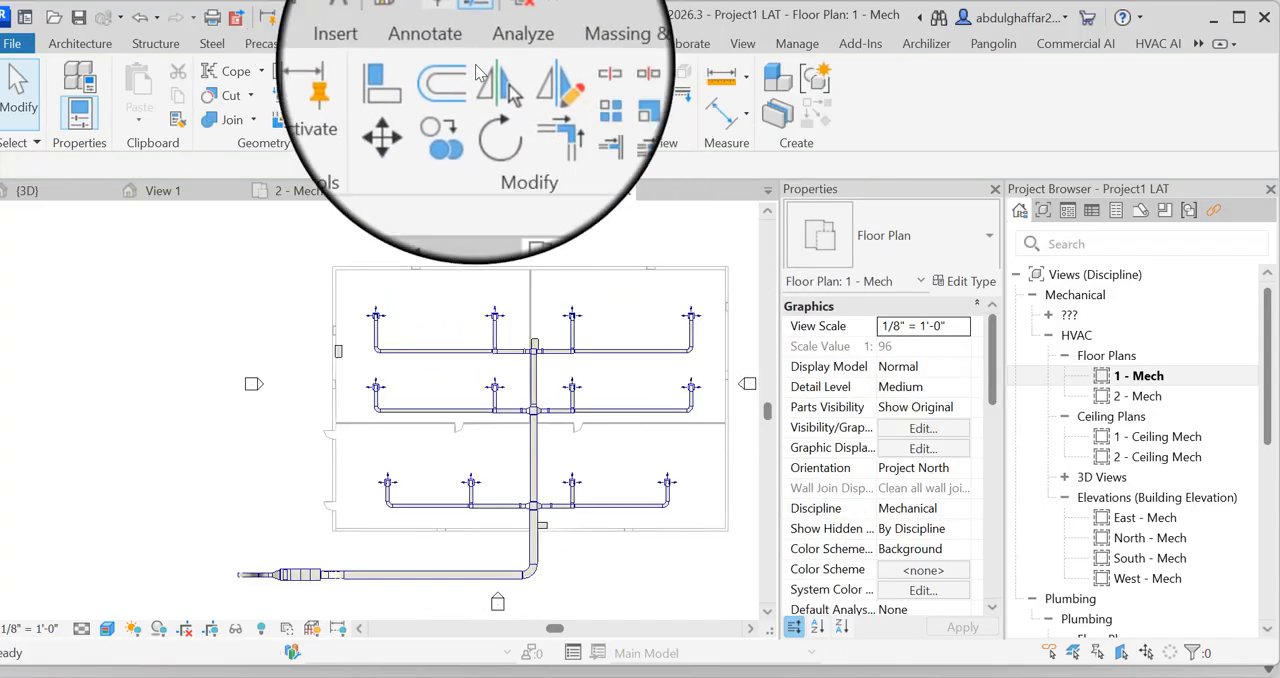
{"action": "left_click", "coordinate": [450, 18]}
{"action": "left_click", "coordinate": [508, 302]}
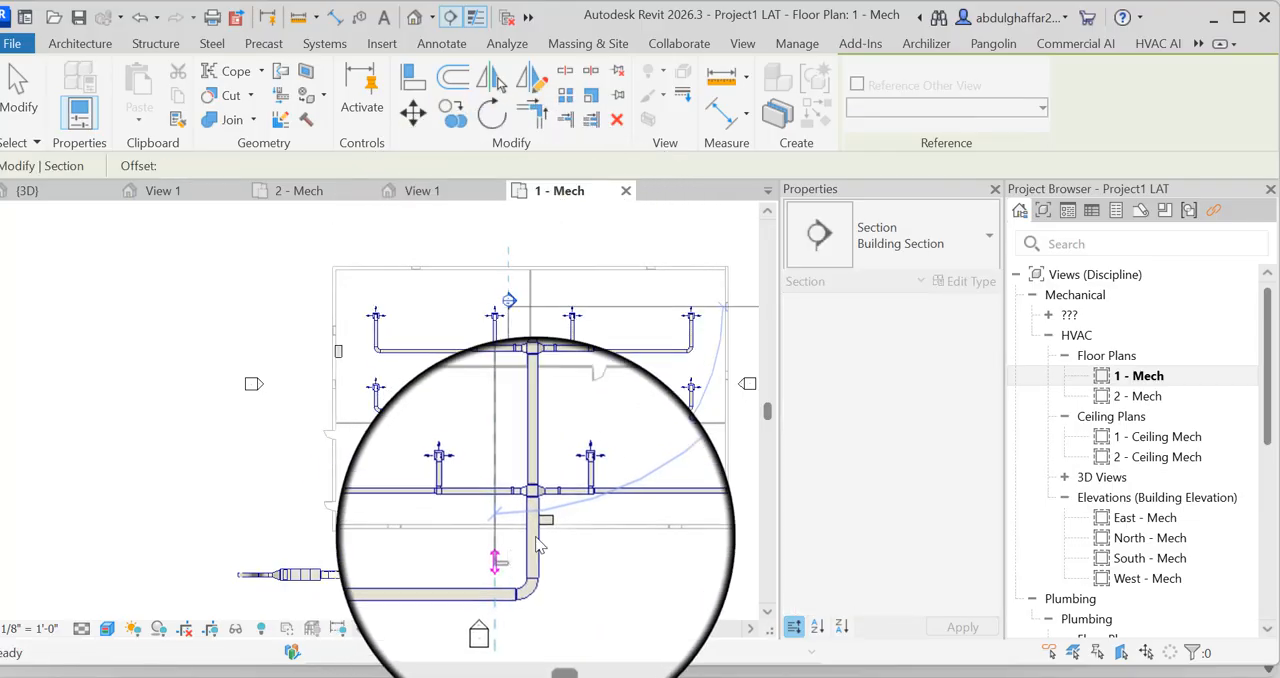
{"action": "left_click", "coordinate": [508, 572]}
{"action": "left_click_drag", "start_coordinate": [661, 440], "coordinate": [639, 441]}
{"action": "left_click", "coordinate": [531, 301]}
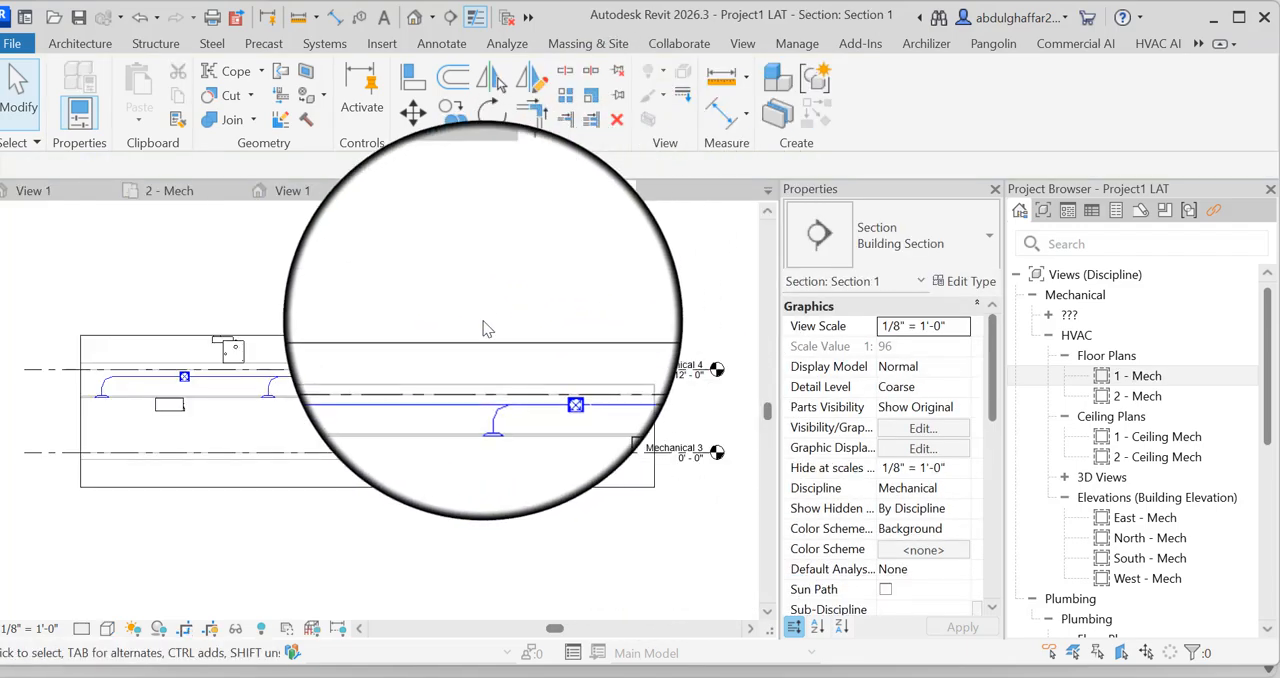
Draw a 1 1/2" pipe from FCU B's 1 1/2" outlet horizontally, up to about 8' 7 3/4" elevation, and horizontally away from the unit
{"action": "scroll", "coordinate": [166, 420], "scroll_direction": "up", "scroll_amount": 3}
{"action": "scroll", "coordinate": [205, 405], "scroll_direction": "up", "scroll_amount": 2}
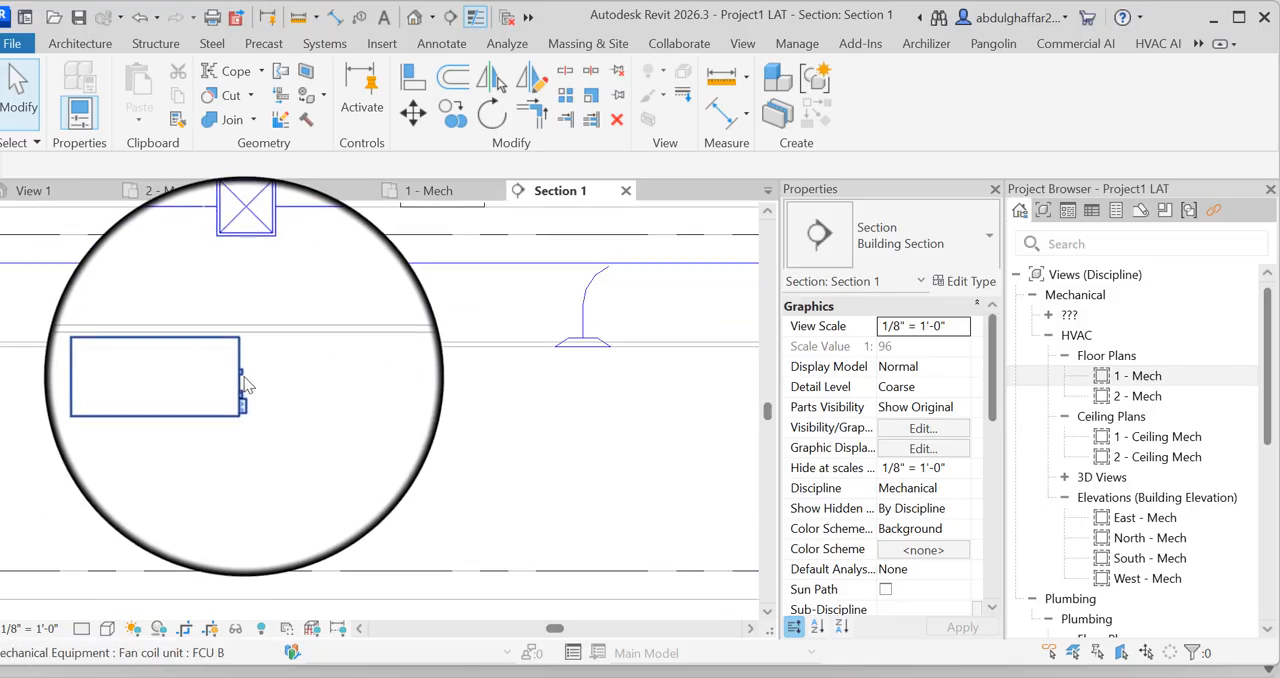
{"action": "left_click", "coordinate": [241, 385]}
{"action": "scroll", "coordinate": [282, 380], "scroll_direction": "up", "scroll_amount": 3}
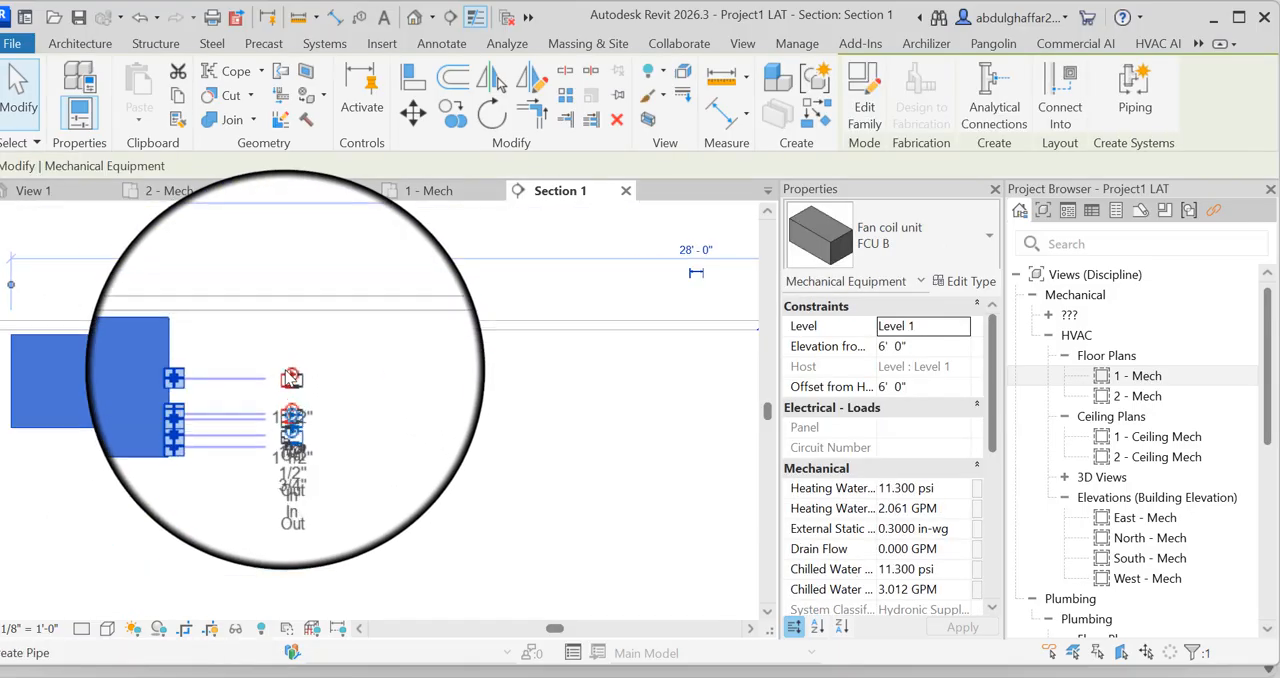
{"action": "scroll", "coordinate": [286, 382], "scroll_direction": "up", "scroll_amount": 2}
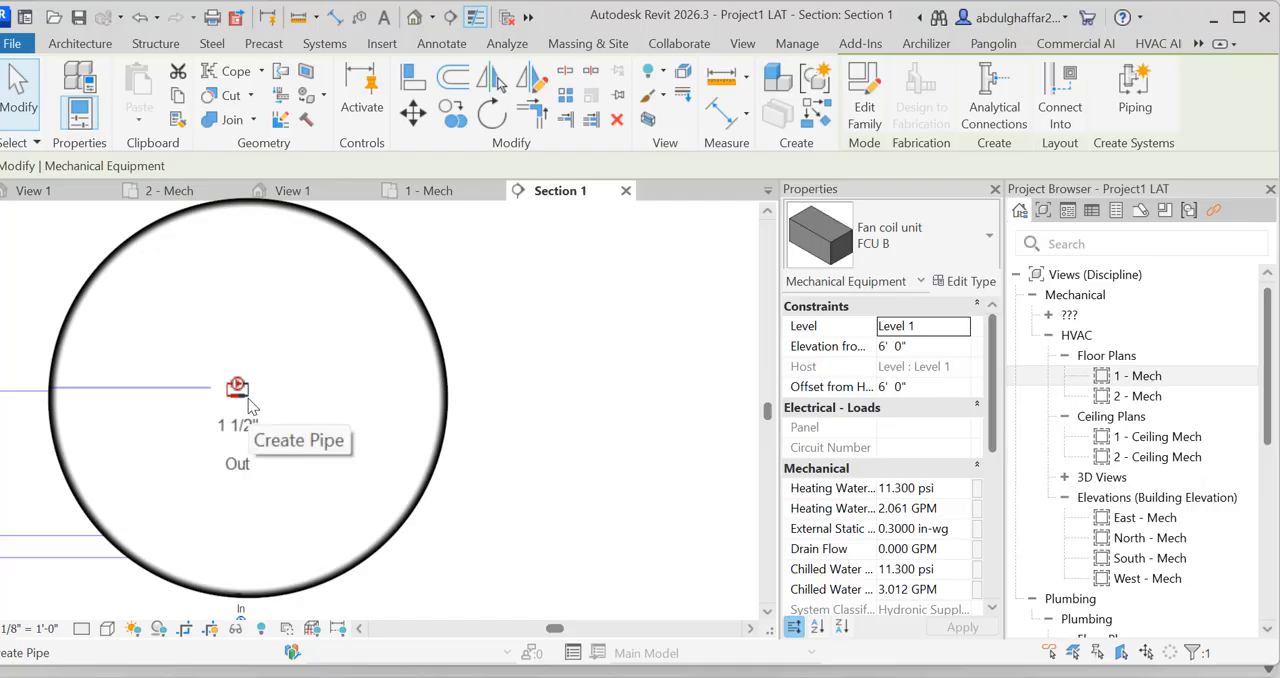
{"action": "right_click", "coordinate": [243, 398]}
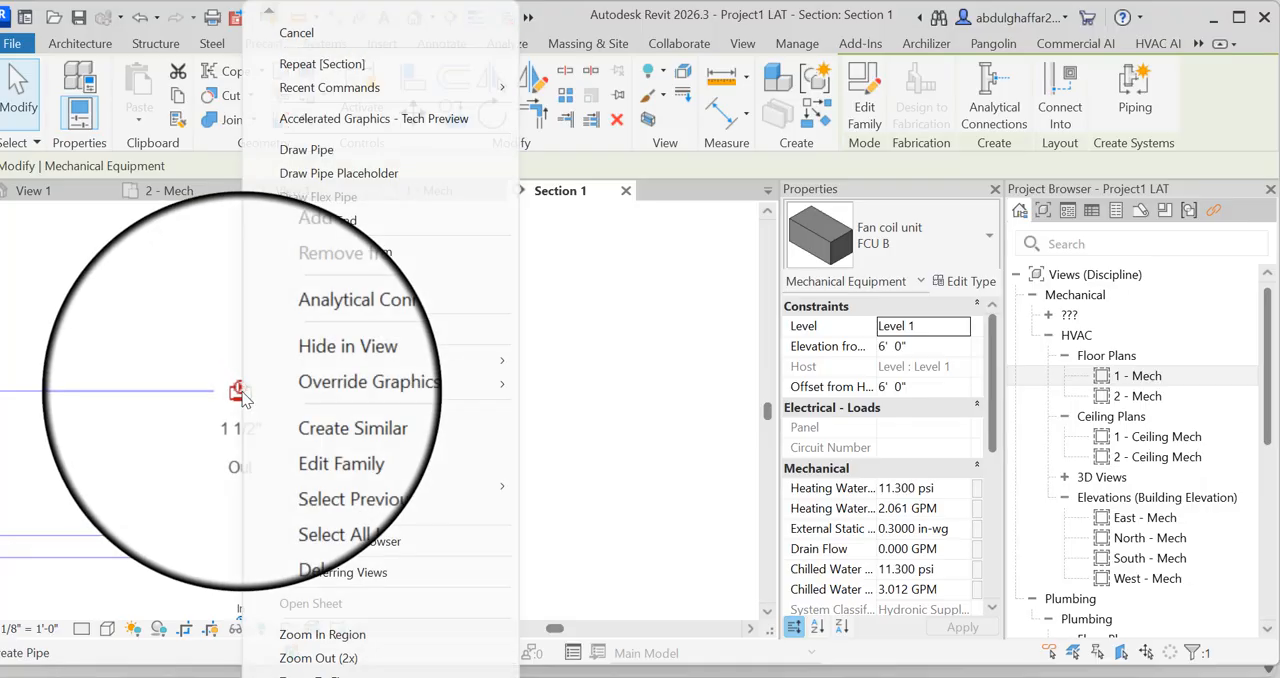
{"action": "left_click", "coordinate": [340, 160]}
{"action": "left_click", "coordinate": [338, 160]}
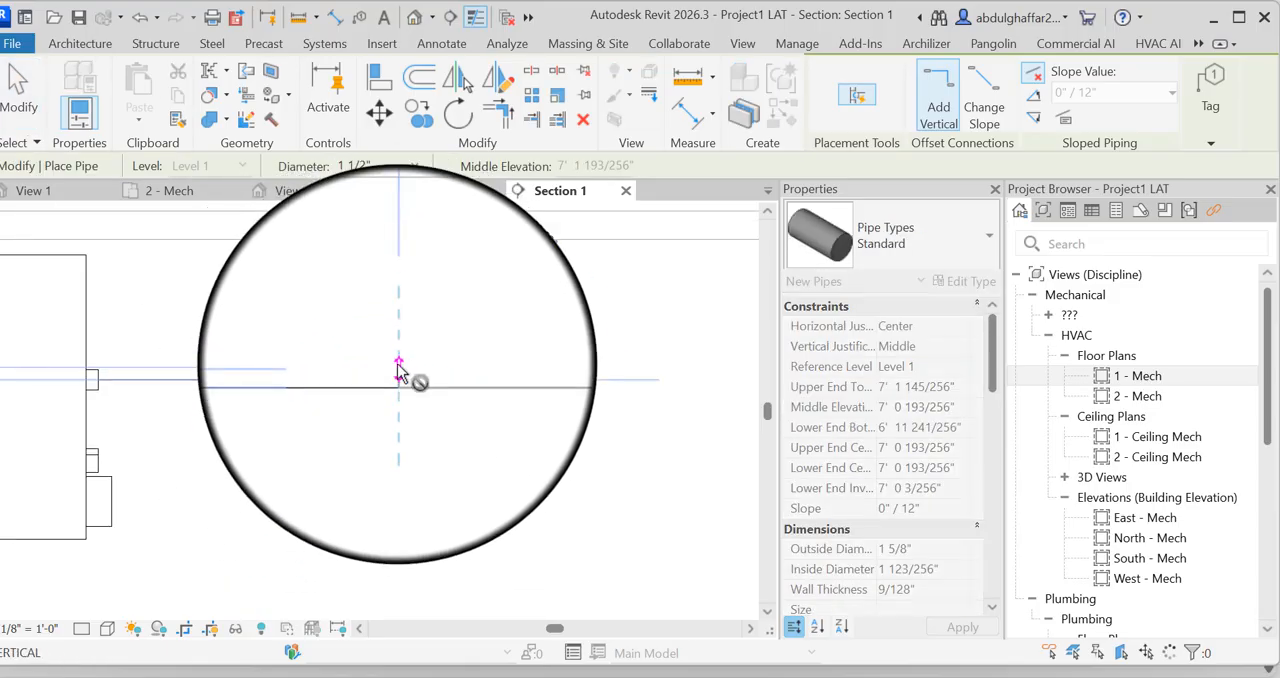
{"action": "left_click", "coordinate": [397, 370]}
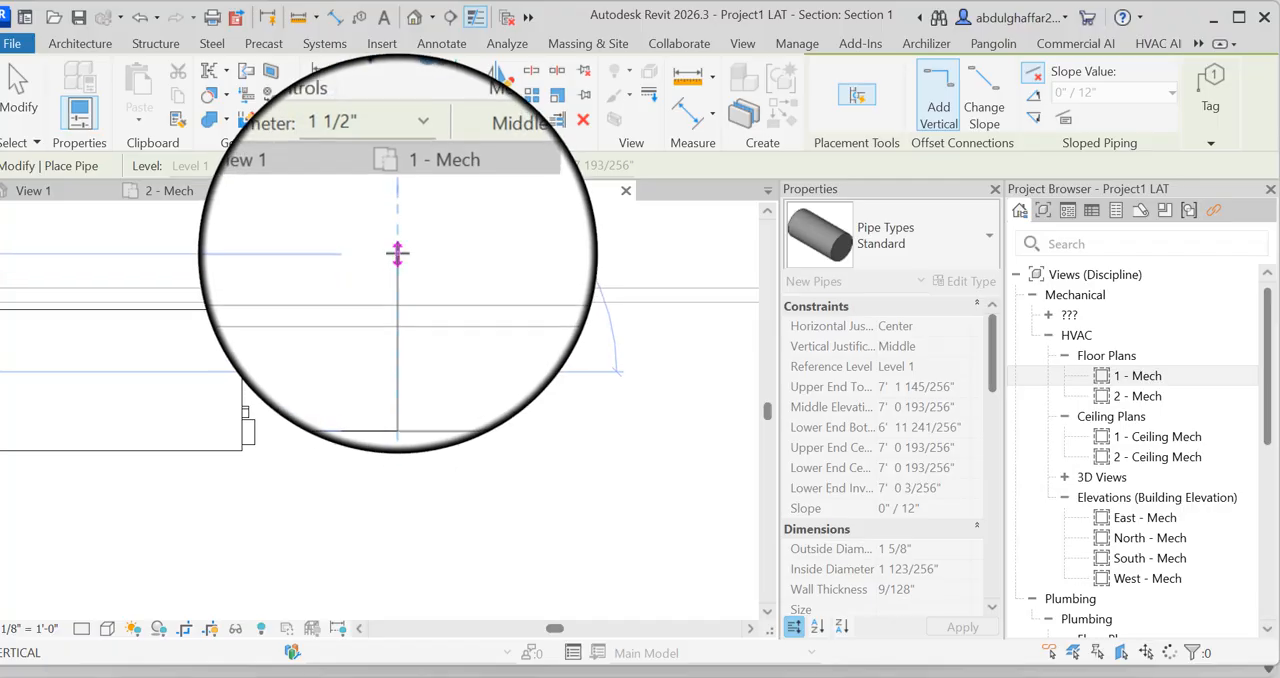
{"action": "left_click", "coordinate": [397, 252]}
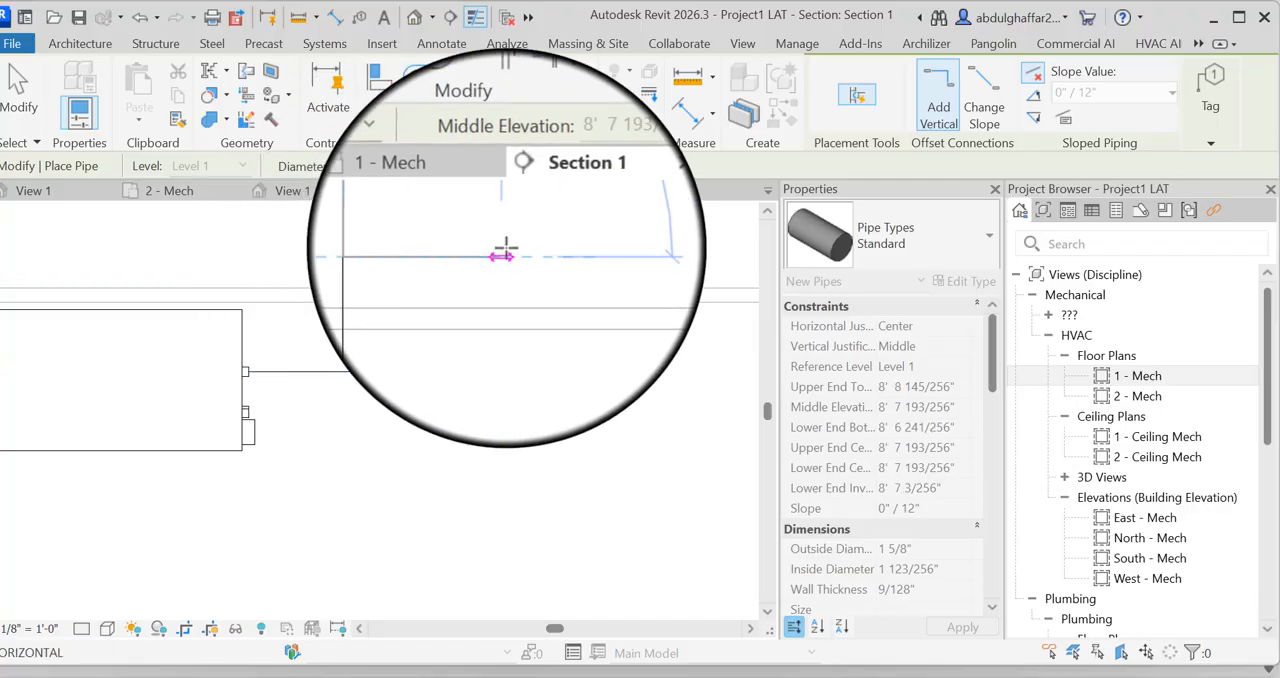
{"action": "left_click", "coordinate": [565, 252]}
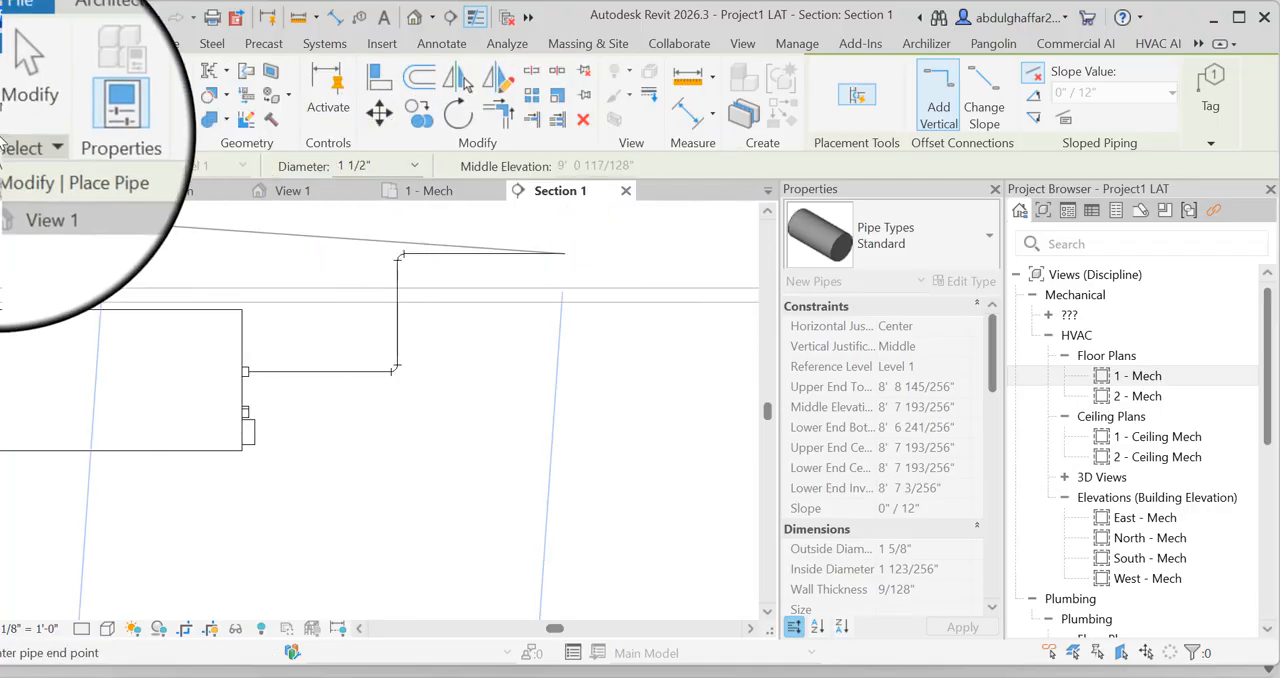
{"action": "left_click", "coordinate": [19, 90]}
Draw a 1 1/2" pipe from FCU B's 1 1/2" inlet horizontally, up to 8' 4 1/8" elevation, ending with a horizontal run about 2'-5" long
{"action": "scroll", "coordinate": [240, 415], "scroll_direction": "up", "scroll_amount": 2}
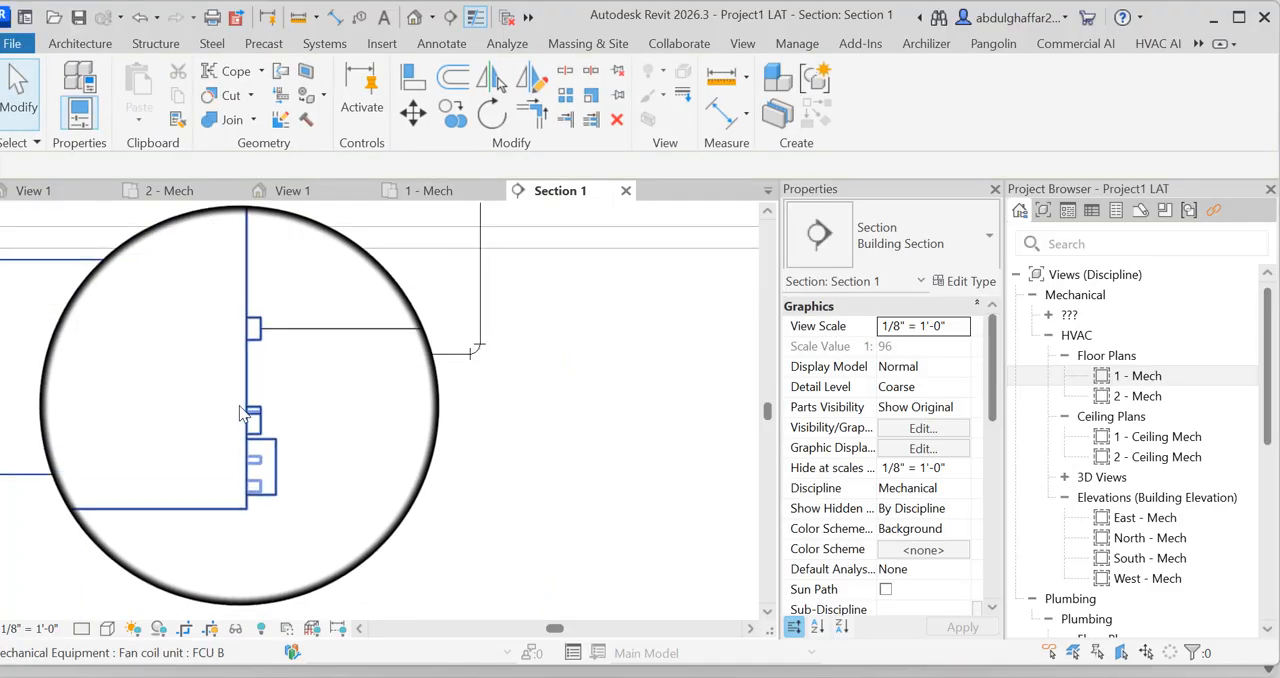
{"action": "left_click", "coordinate": [243, 400]}
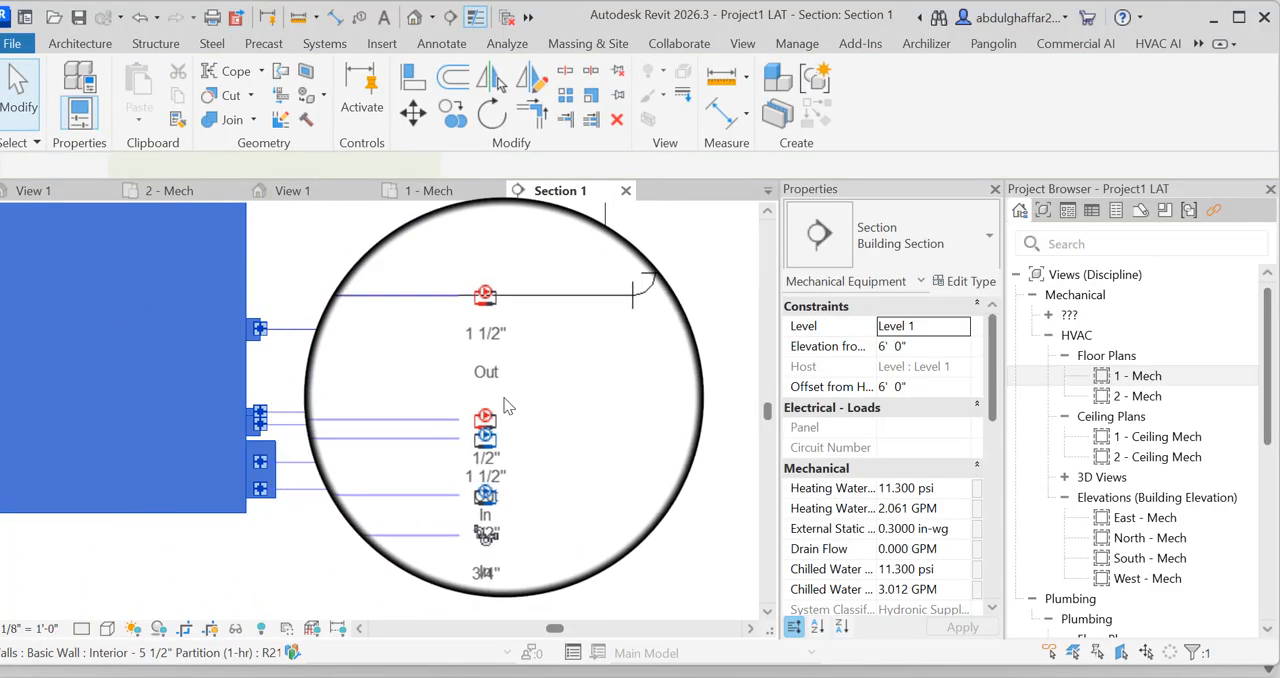
{"action": "scroll", "coordinate": [487, 448], "scroll_direction": "up", "scroll_amount": 3}
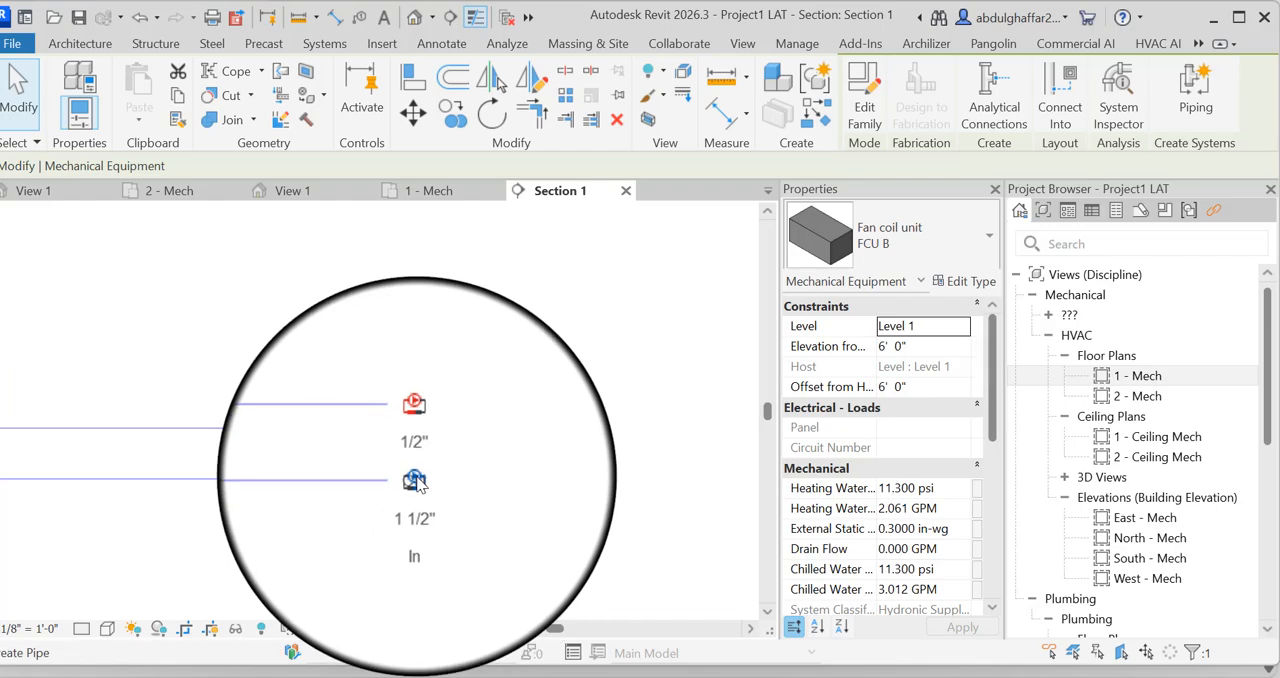
{"action": "scroll", "coordinate": [440, 455], "scroll_direction": "down", "scroll_amount": 3}
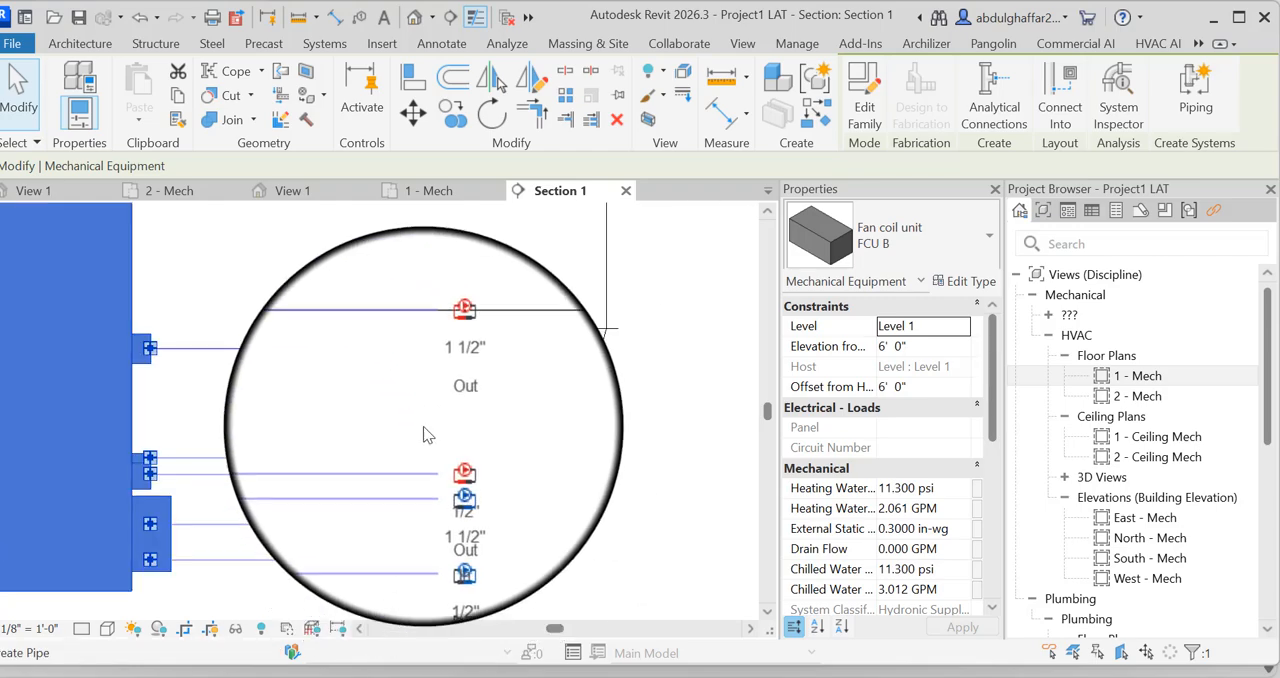
{"action": "scroll", "coordinate": [430, 495], "scroll_direction": "up", "scroll_amount": 2}
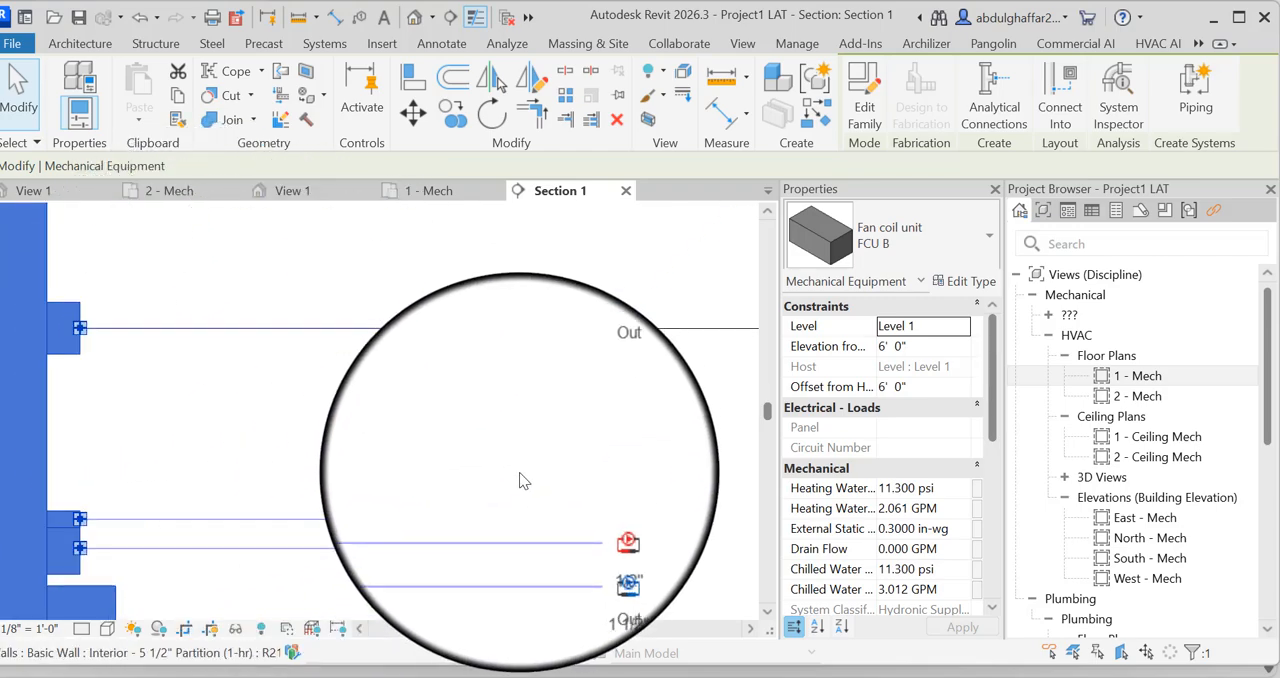
{"action": "scroll", "coordinate": [552, 392], "scroll_direction": "down", "scroll_amount": 3}
{"action": "scroll", "coordinate": [272, 545], "scroll_direction": "up", "scroll_amount": 3}
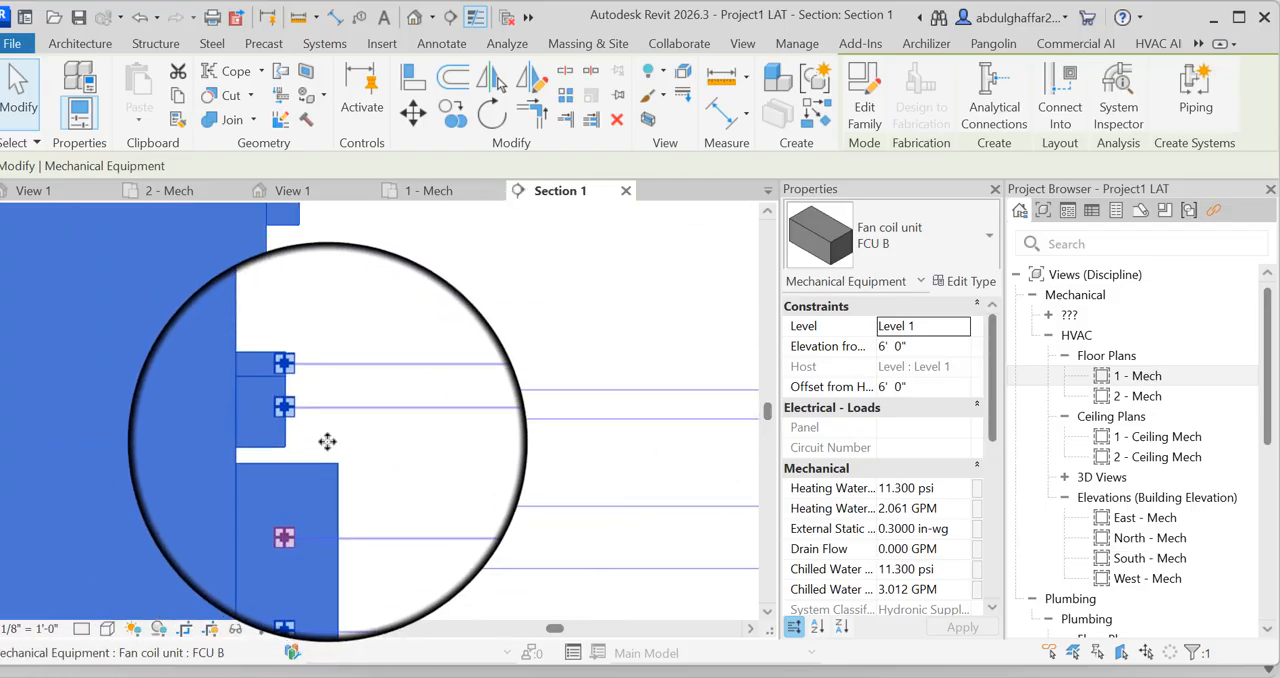
{"action": "scroll", "coordinate": [320, 446], "scroll_direction": "up", "scroll_amount": 4}
{"action": "scroll", "coordinate": [295, 368], "scroll_direction": "up", "scroll_amount": 4}
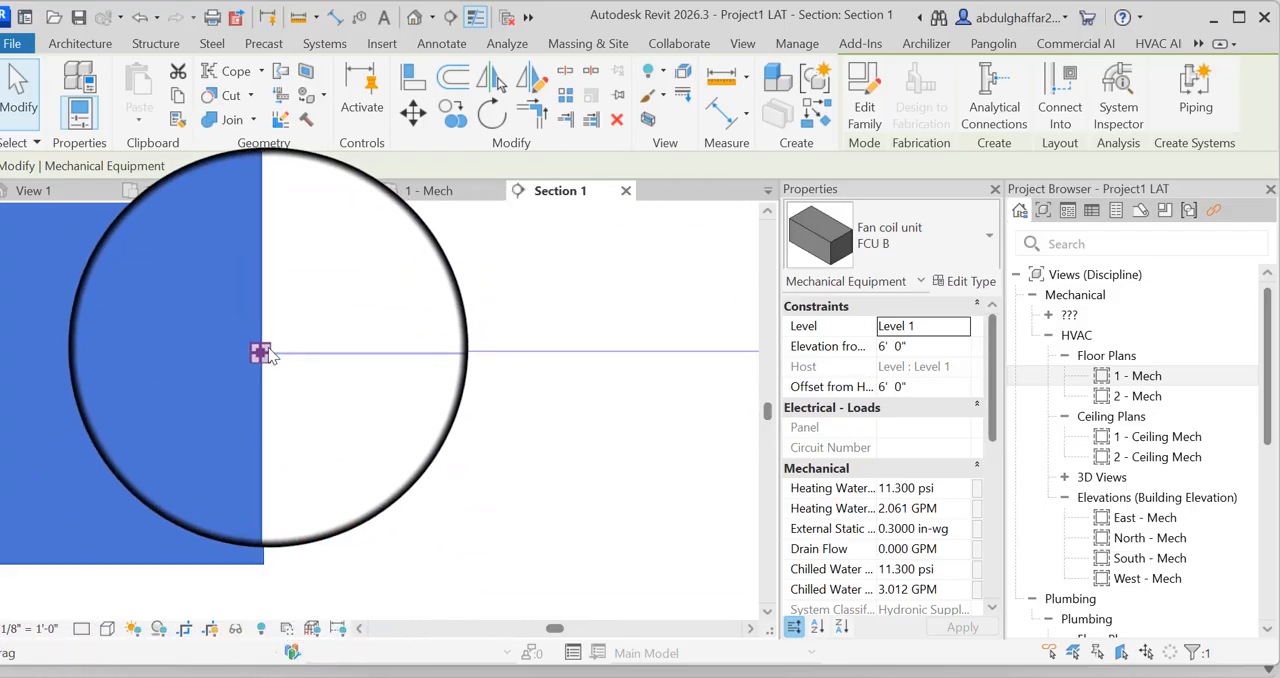
{"action": "right_click", "coordinate": [266, 349]}
{"action": "left_click", "coordinate": [338, 149]}
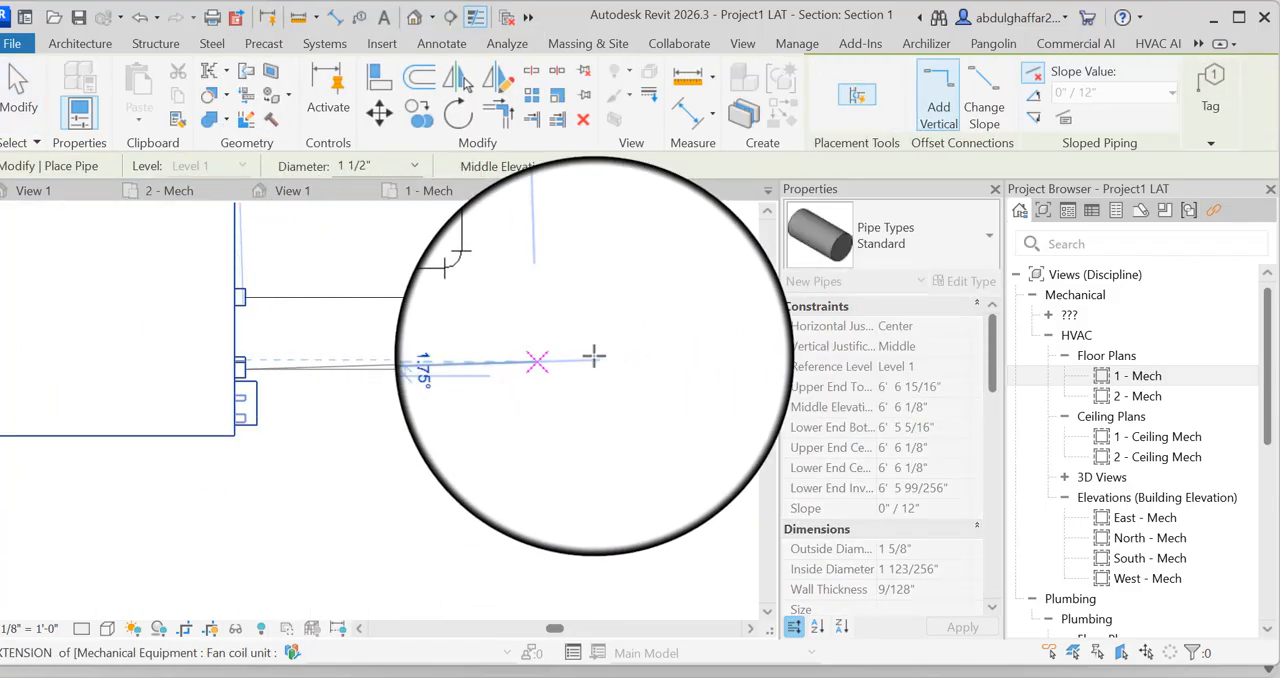
{"action": "scroll", "coordinate": [597, 370], "scroll_direction": "down", "scroll_amount": 3}
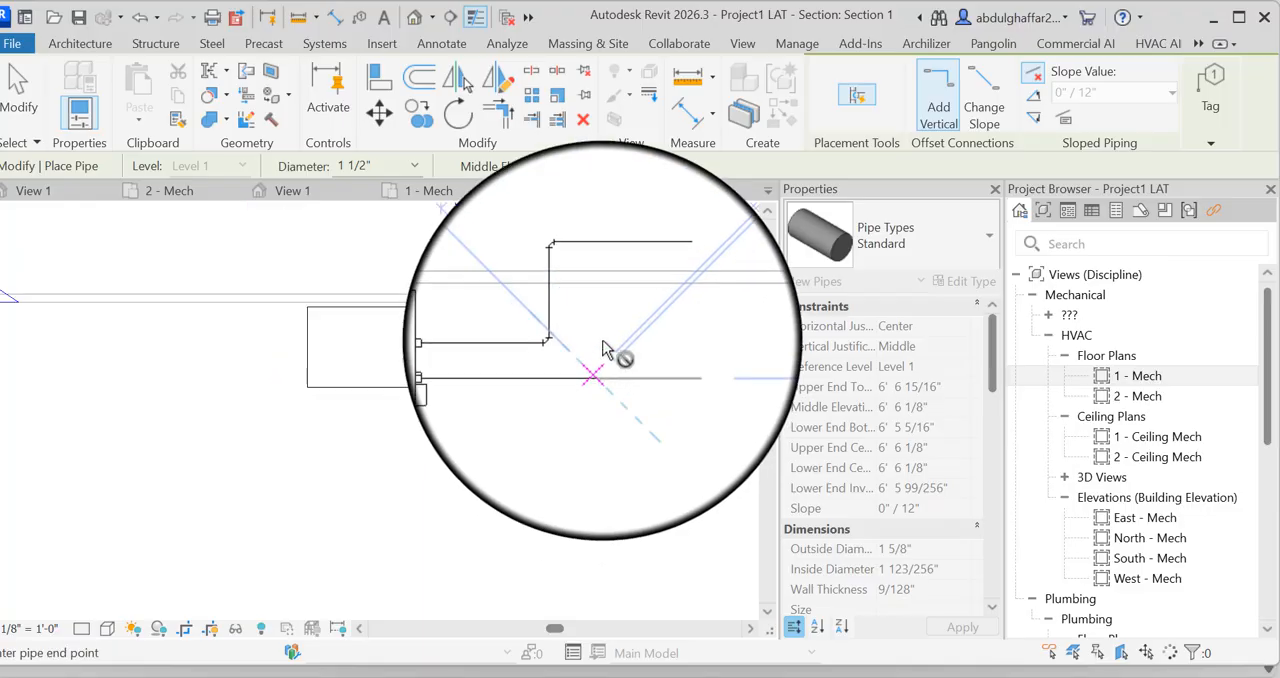
{"action": "left_click", "coordinate": [598, 287]}
{"action": "left_click", "coordinate": [702, 287]}
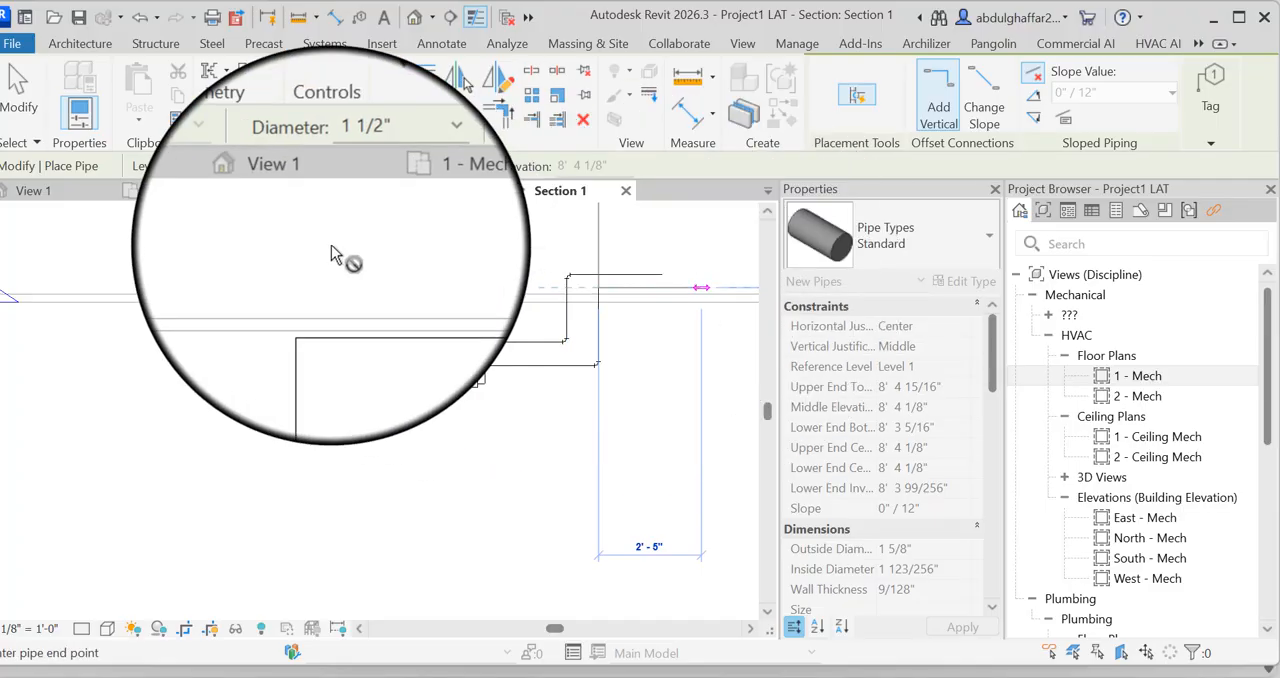
{"action": "left_click", "coordinate": [18, 90]}
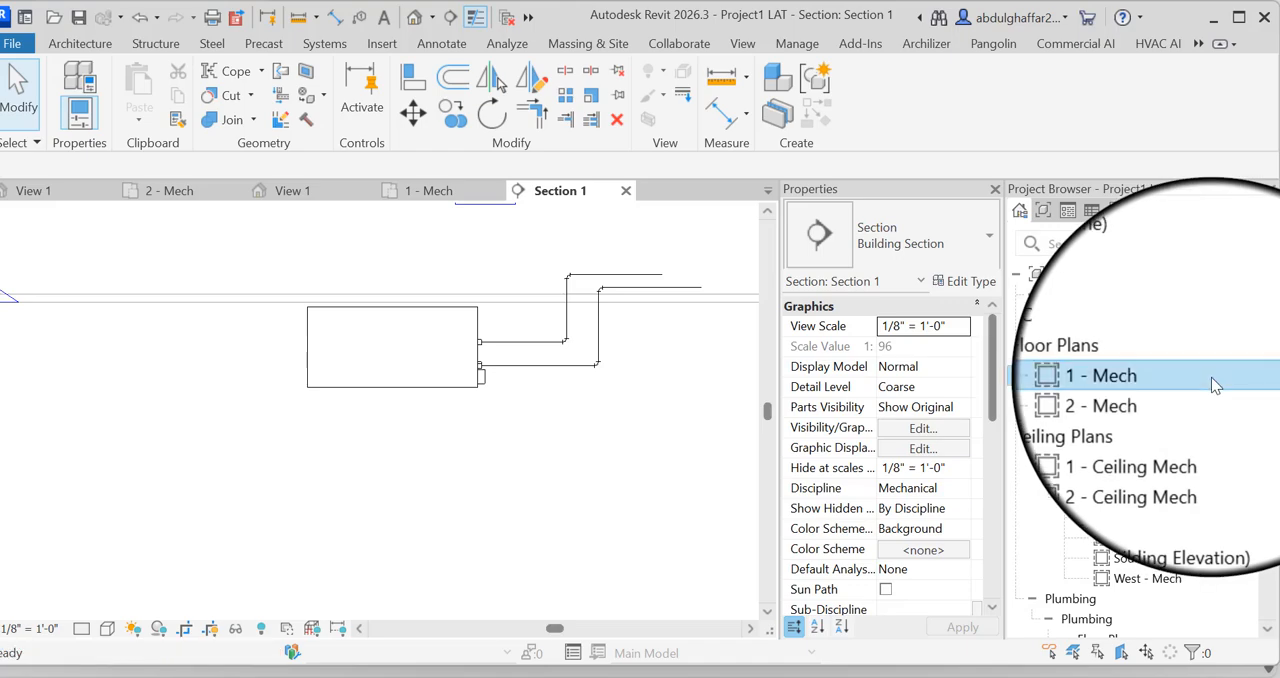
In the 1 - Mech plan, draw a horizontal building section across the main supply duct just below FCU C, and open the section view
{"action": "double_click", "coordinate": [1216, 377]}
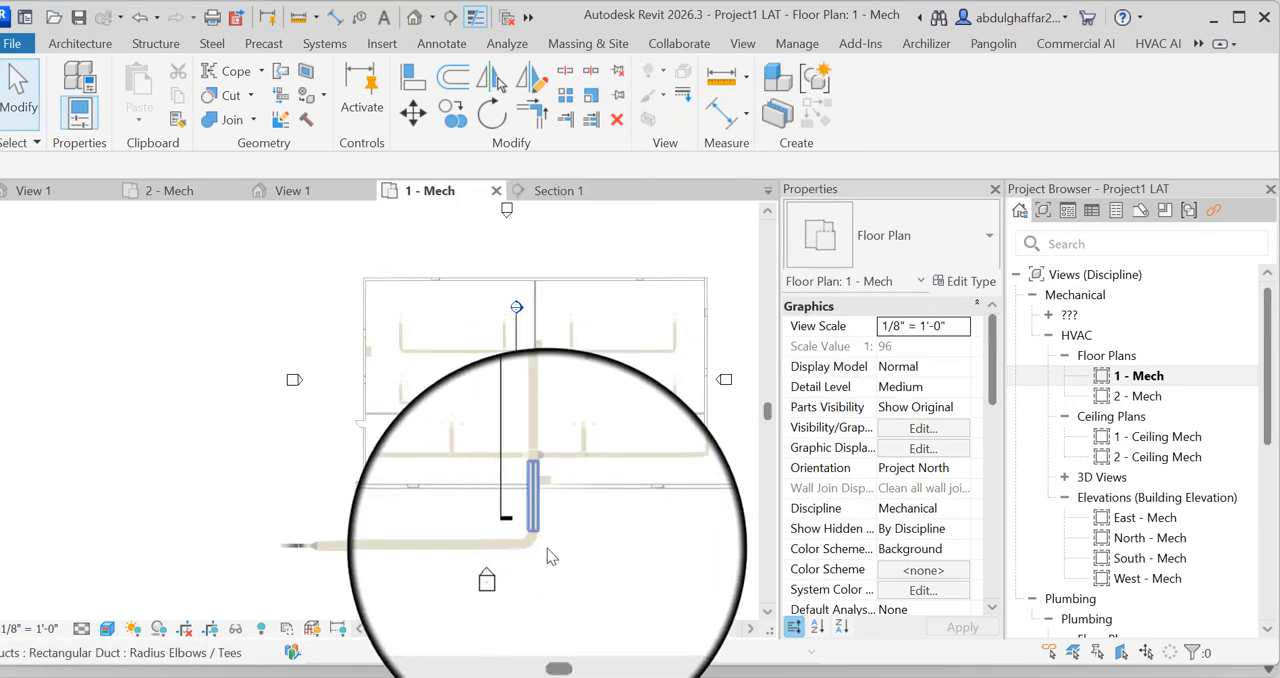
{"action": "scroll", "coordinate": [545, 505], "scroll_direction": "up", "scroll_amount": 5}
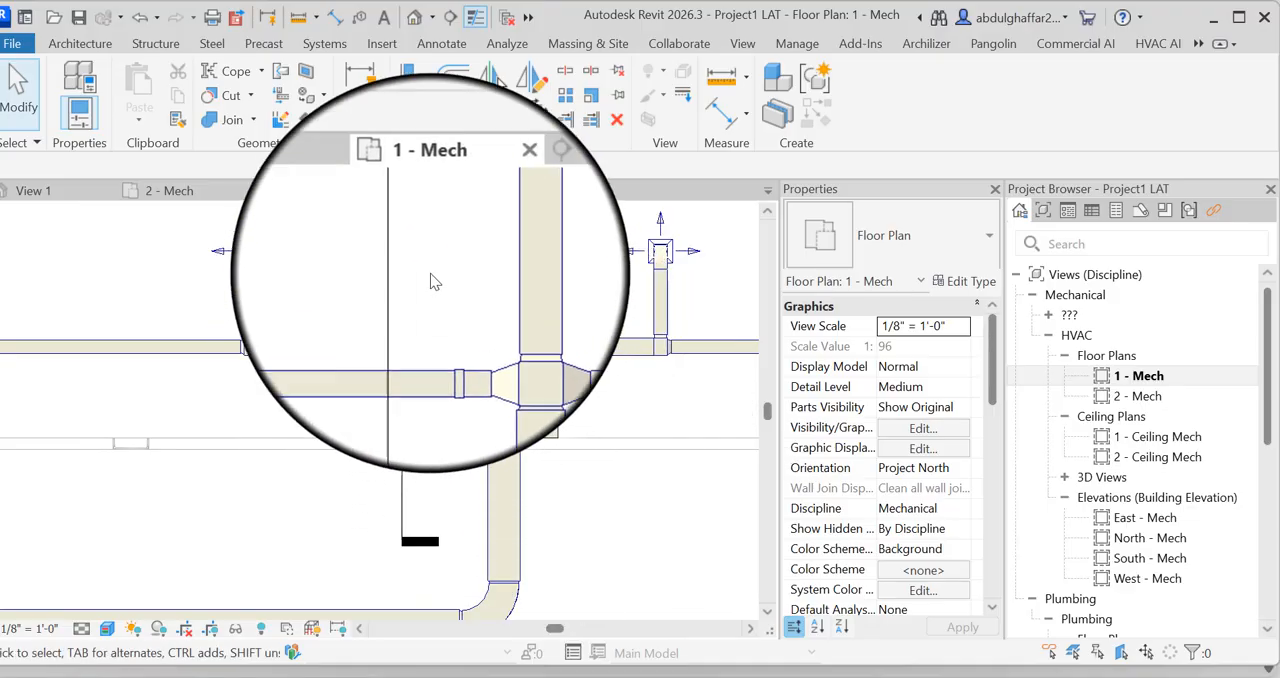
{"action": "left_click", "coordinate": [451, 19]}
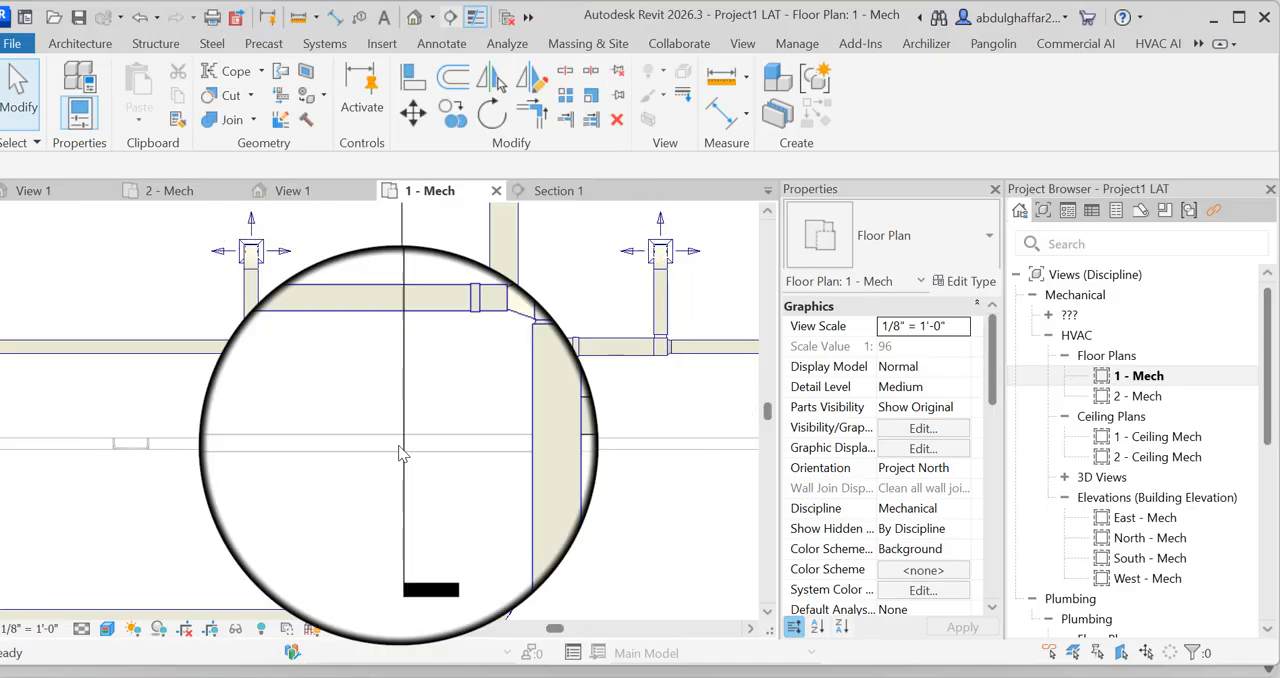
{"action": "left_click", "coordinate": [184, 499]}
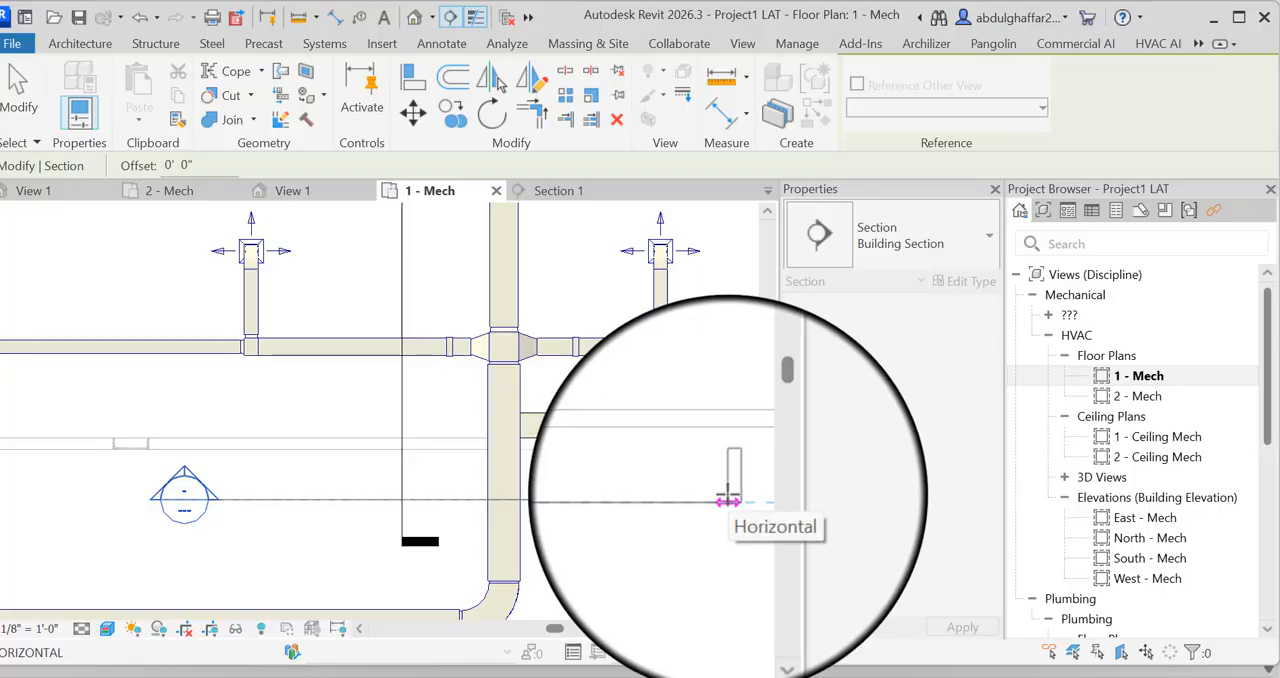
{"action": "left_click", "coordinate": [728, 500]}
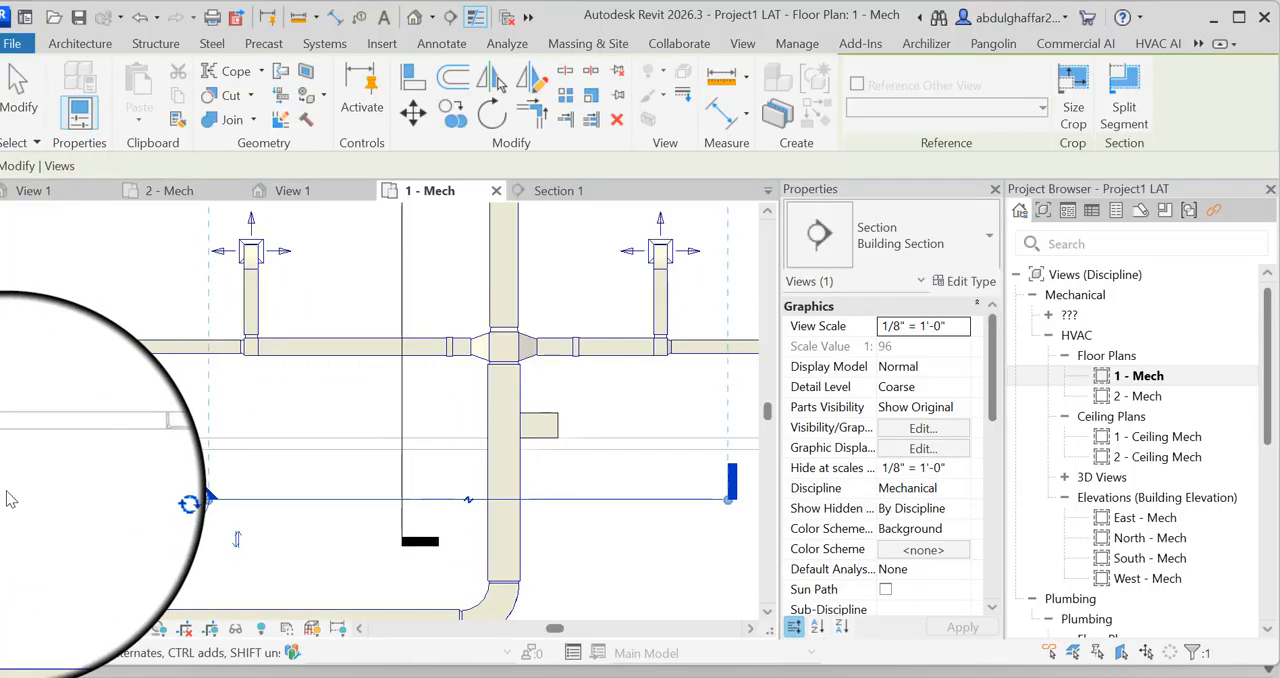
{"action": "double_click", "coordinate": [188, 502]}
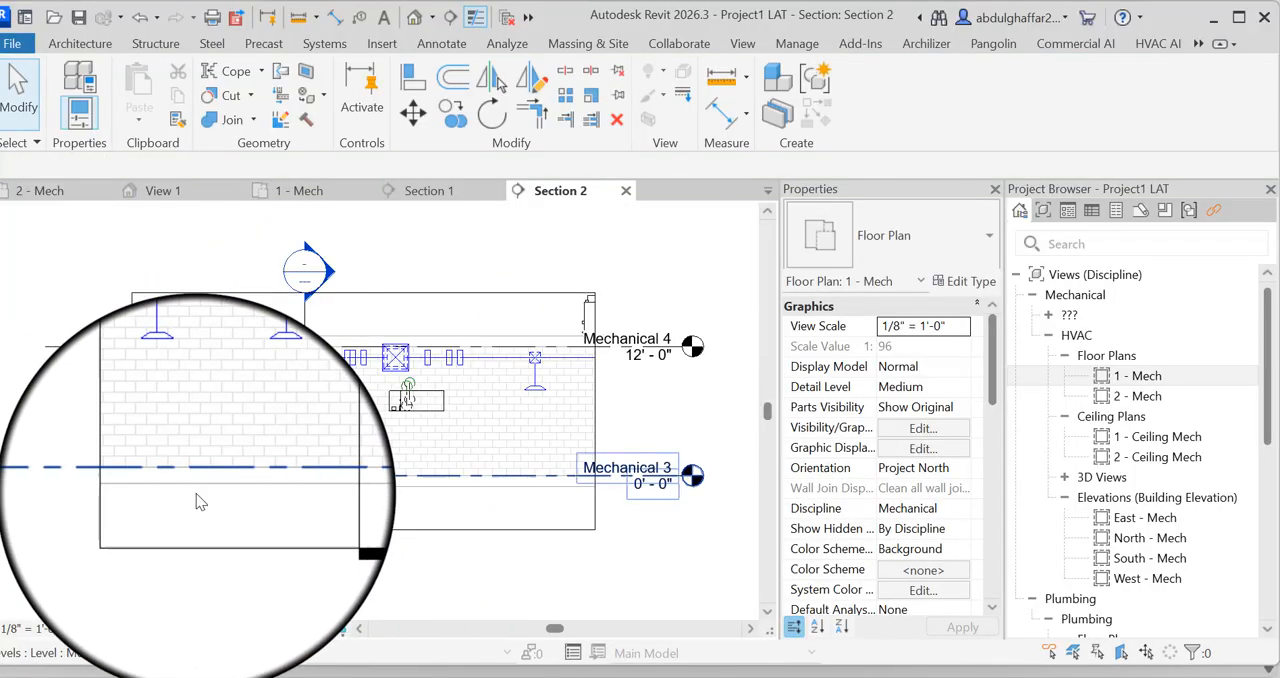
Draw a 1 1/2" pipe from FCU C's 1 1/2" outlet horizontally, up to about 9' 8 3/4" elevation, and horizontally away from the unit
{"action": "scroll", "coordinate": [430, 405], "scroll_direction": "up", "scroll_amount": 5}
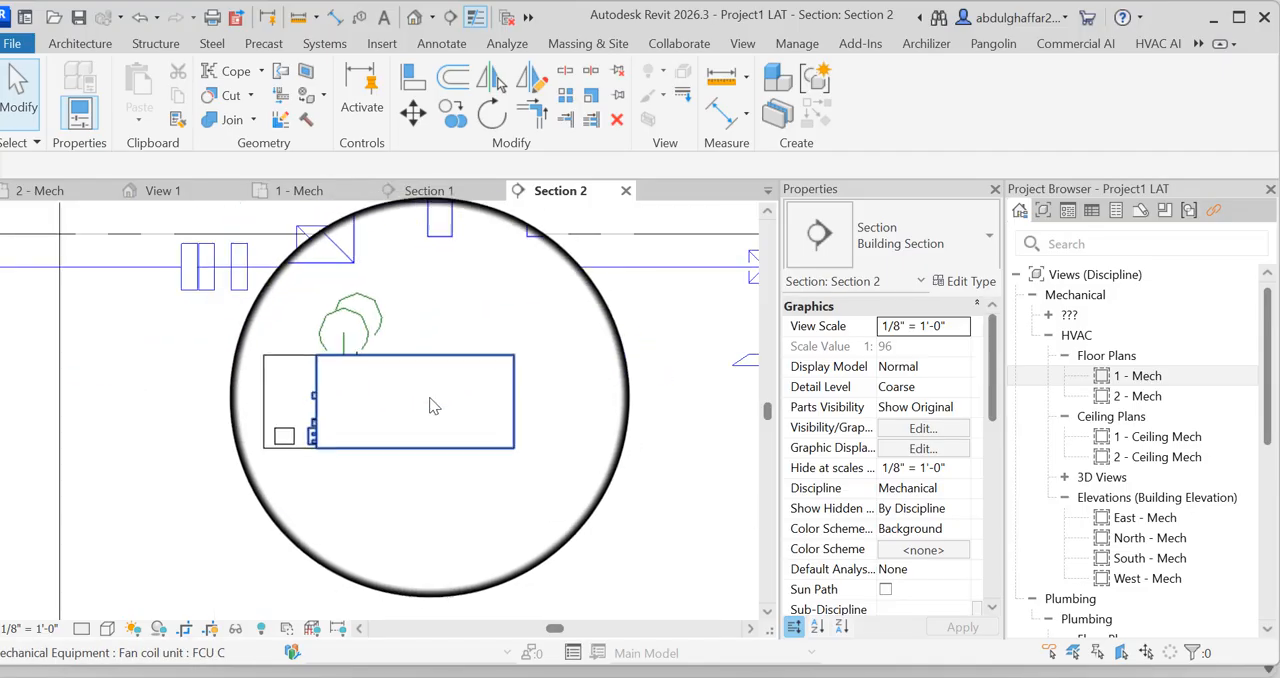
{"action": "left_click", "coordinate": [474, 381]}
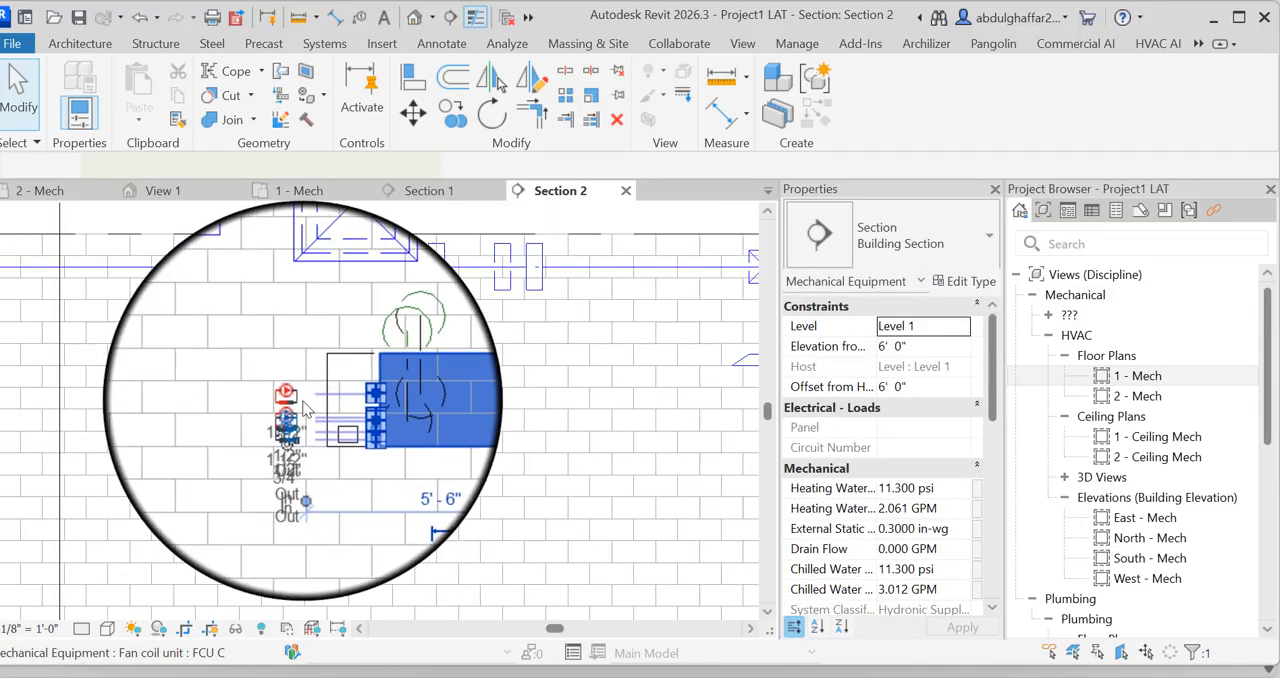
{"action": "scroll", "coordinate": [350, 403], "scroll_direction": "up", "scroll_amount": 5}
{"action": "scroll", "coordinate": [364, 420], "scroll_direction": "up", "scroll_amount": 4}
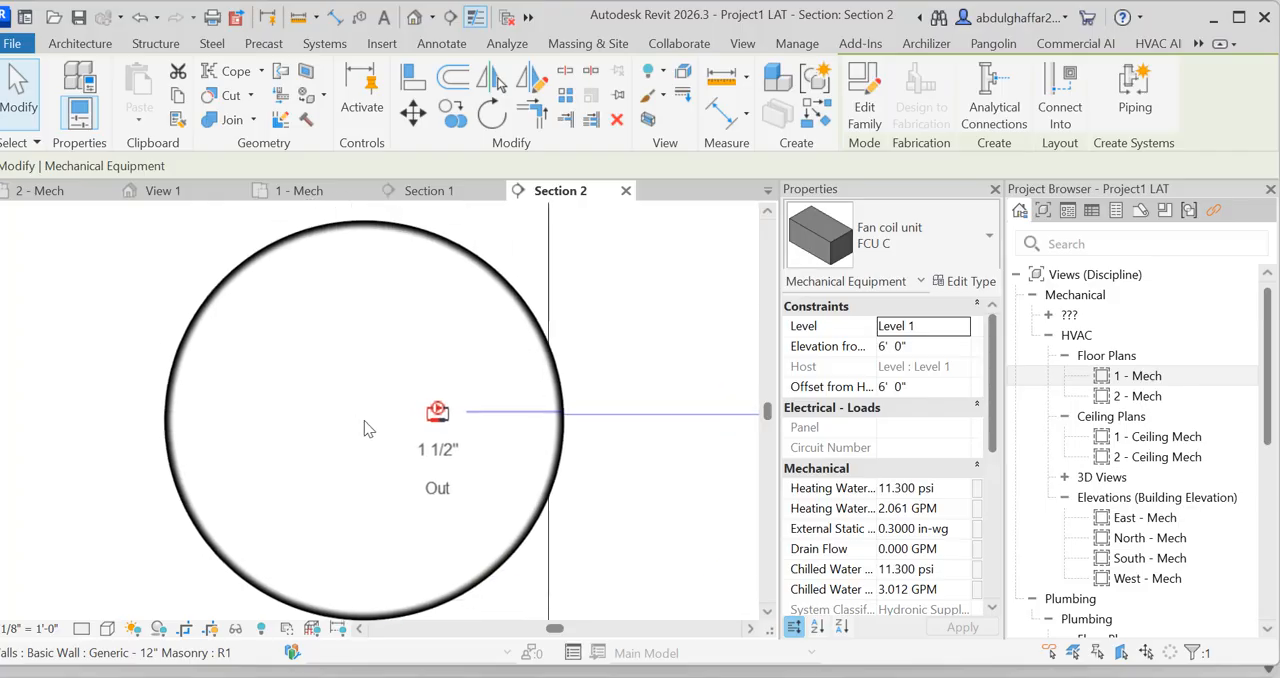
{"action": "right_click", "coordinate": [424, 420]}
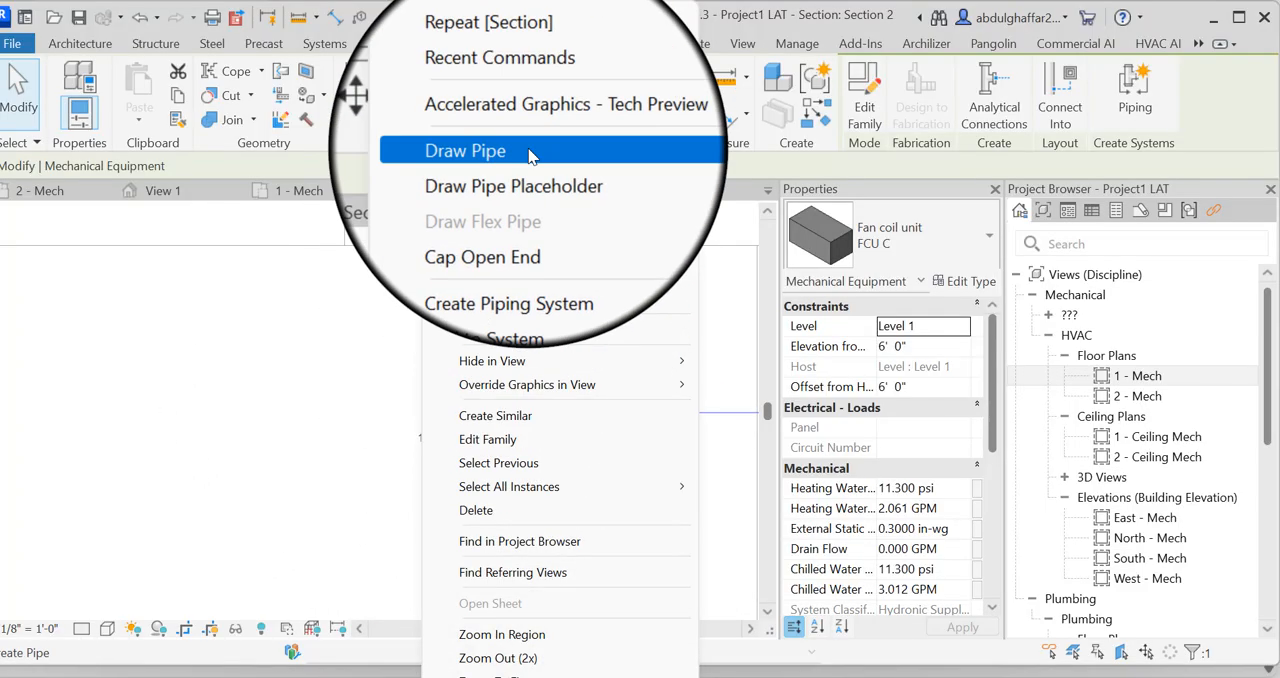
{"action": "left_click", "coordinate": [524, 151]}
{"action": "scroll", "coordinate": [449, 417], "scroll_direction": "down", "scroll_amount": 2}
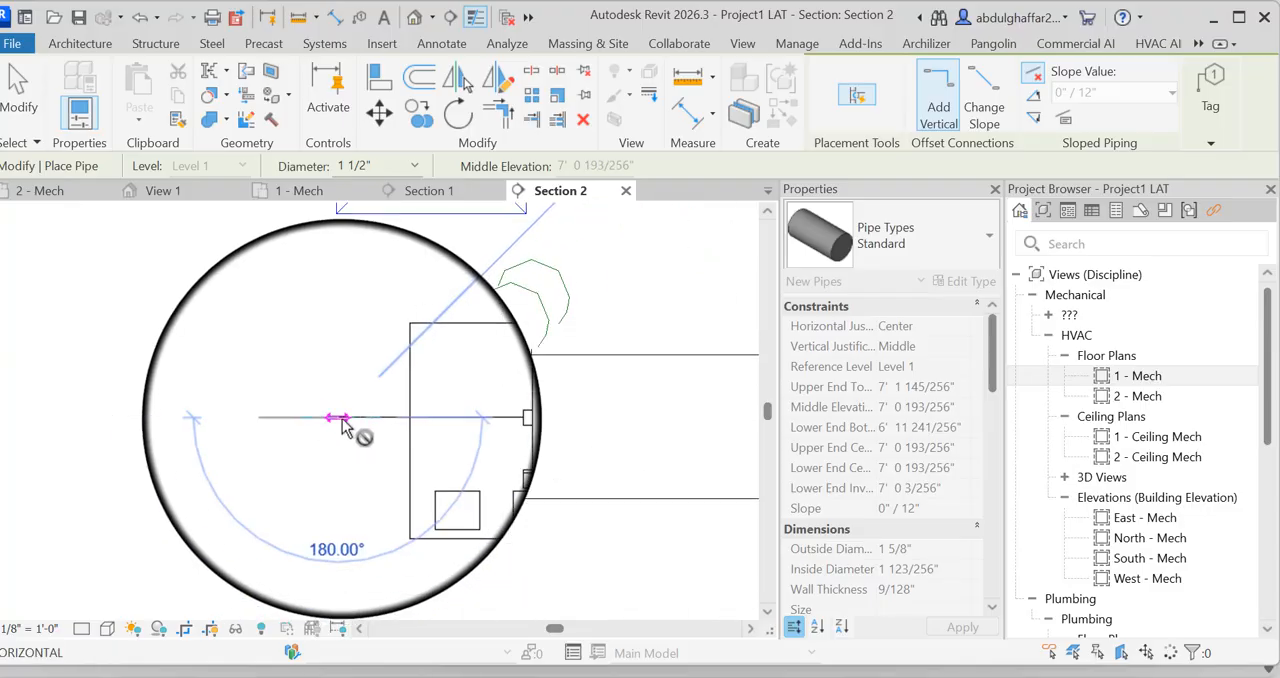
{"action": "left_click", "coordinate": [340, 420]}
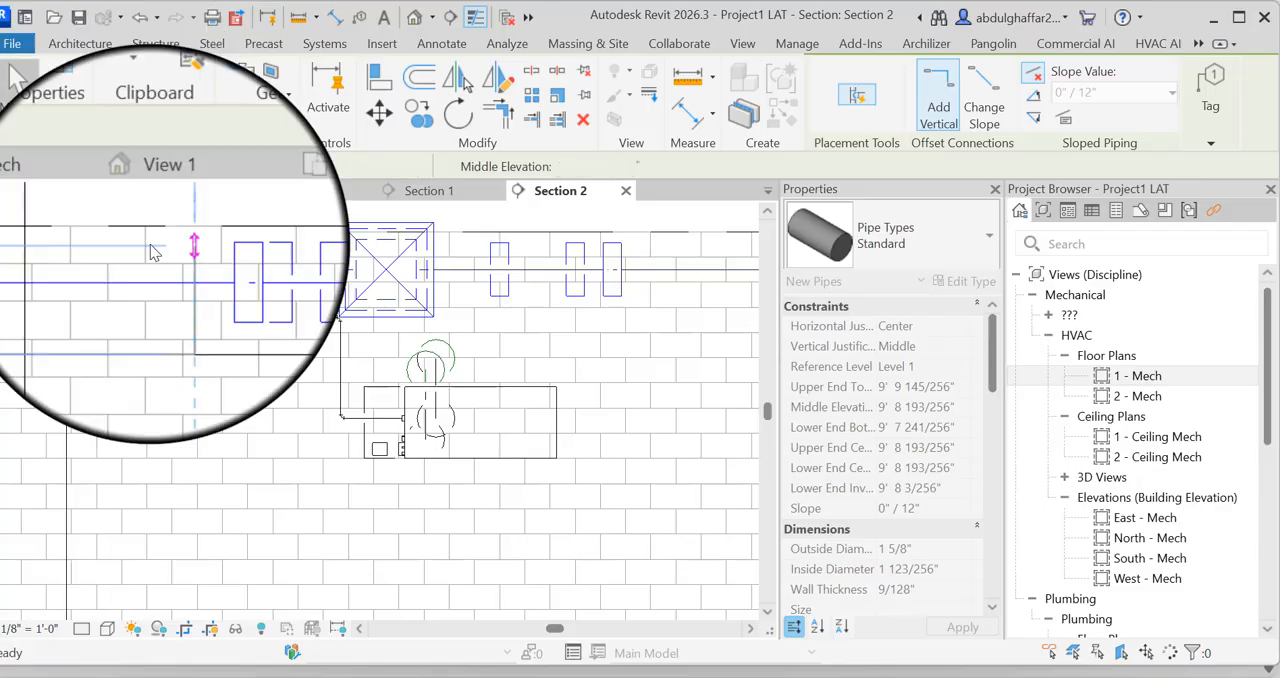
{"action": "key", "text": "Escape"}
{"action": "key", "text": "Escape"}
Draw a 1 1/2" pipe from FCU C's 1 1/2" inlet horizontally, 3'-0" up to 9' 6 1/8" elevation, and horizontally alongside the outlet pipe
{"action": "scroll", "coordinate": [400, 439], "scroll_direction": "up", "scroll_amount": 3}
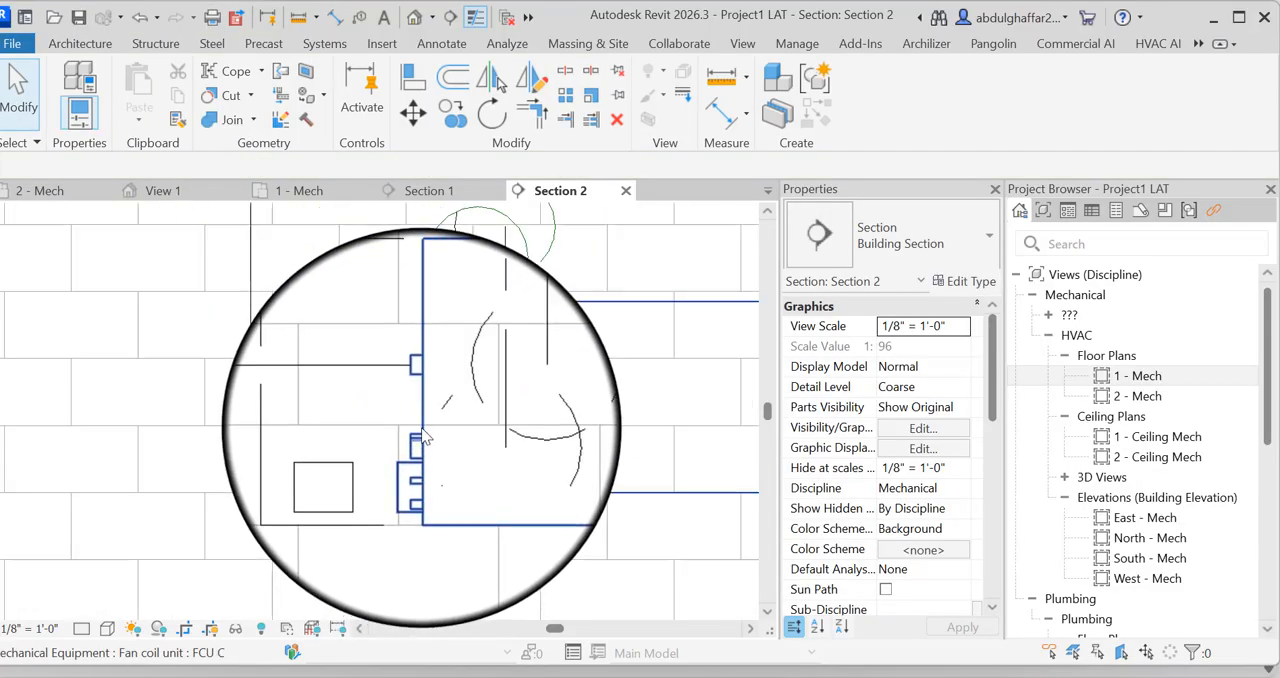
{"action": "left_click", "coordinate": [424, 437]}
{"action": "scroll", "coordinate": [290, 448], "scroll_direction": "up", "scroll_amount": 4}
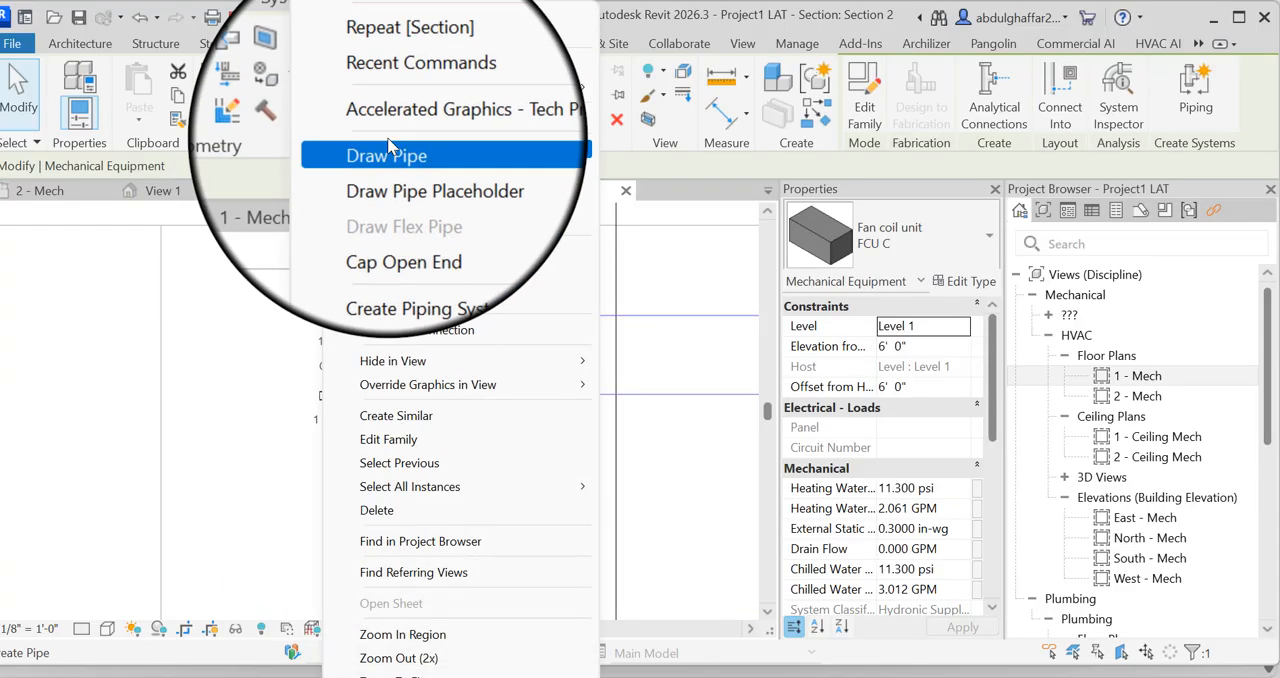
{"action": "left_click", "coordinate": [391, 146]}
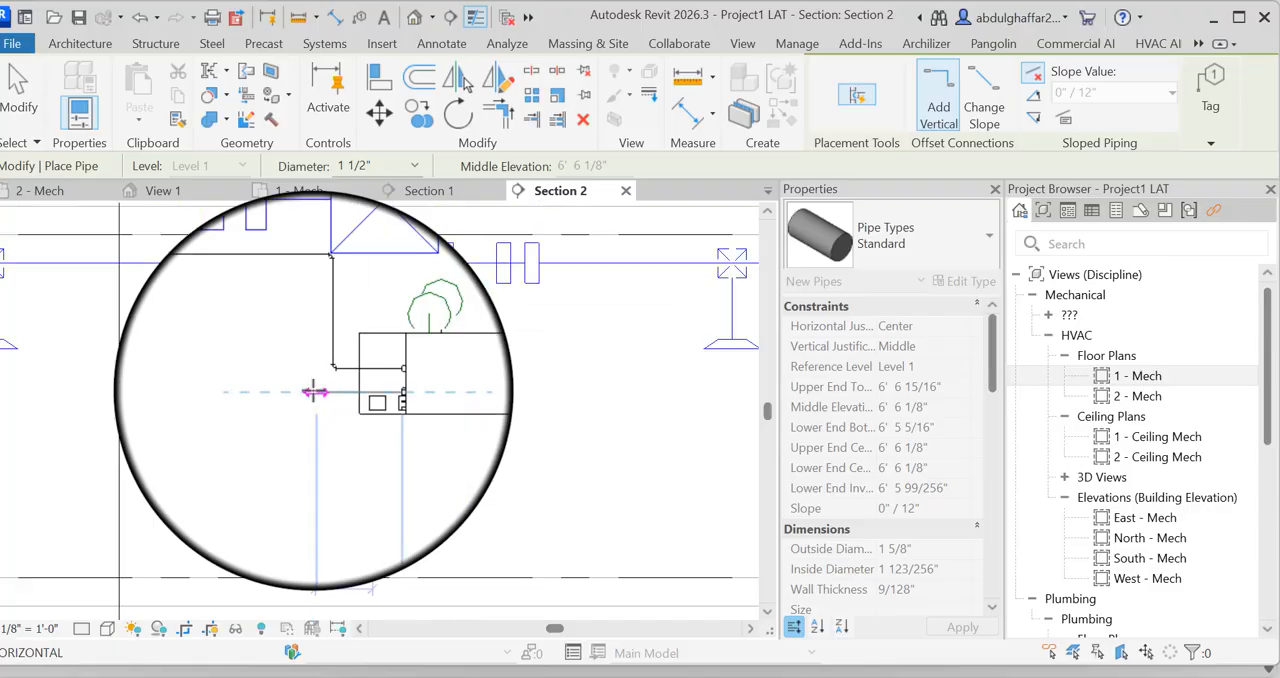
{"action": "left_click", "coordinate": [313, 307]}
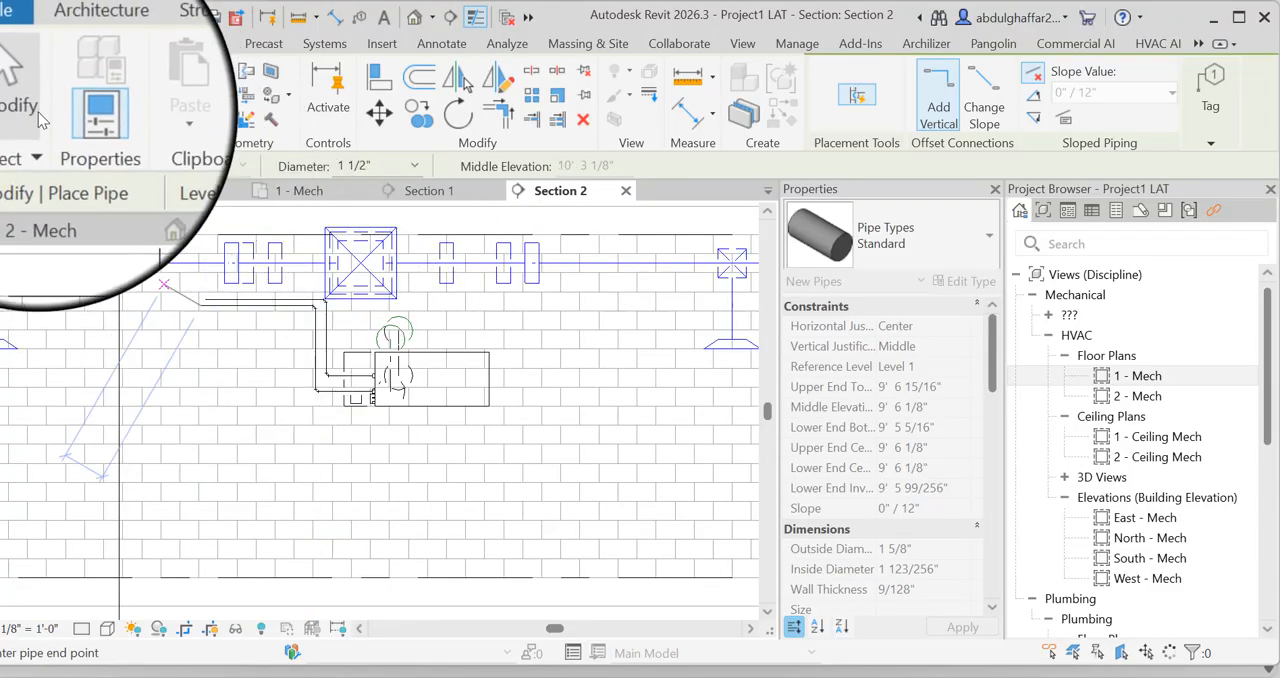
{"action": "left_click", "coordinate": [30, 108]}
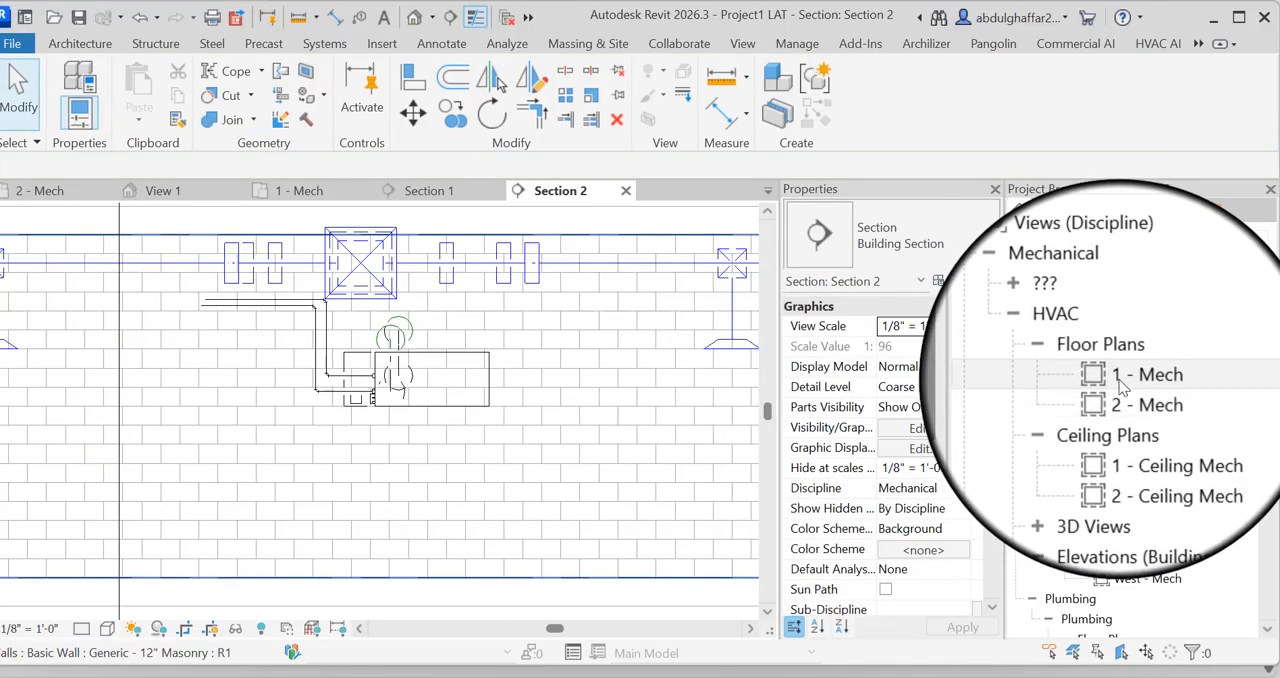
In the 1 - Mech plan, move the vertical Section 1 line outside the west wall beside FCU A, and open its view
{"action": "double_click", "coordinate": [1138, 376]}
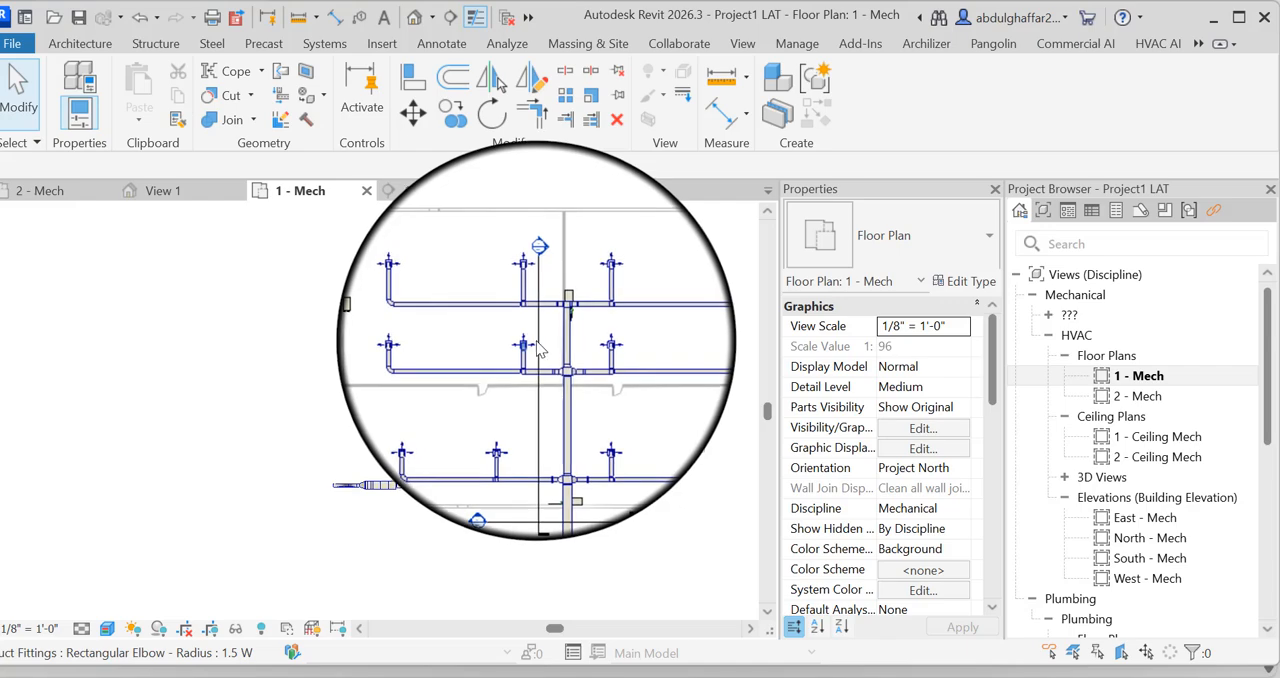
{"action": "left_click", "coordinate": [543, 333]}
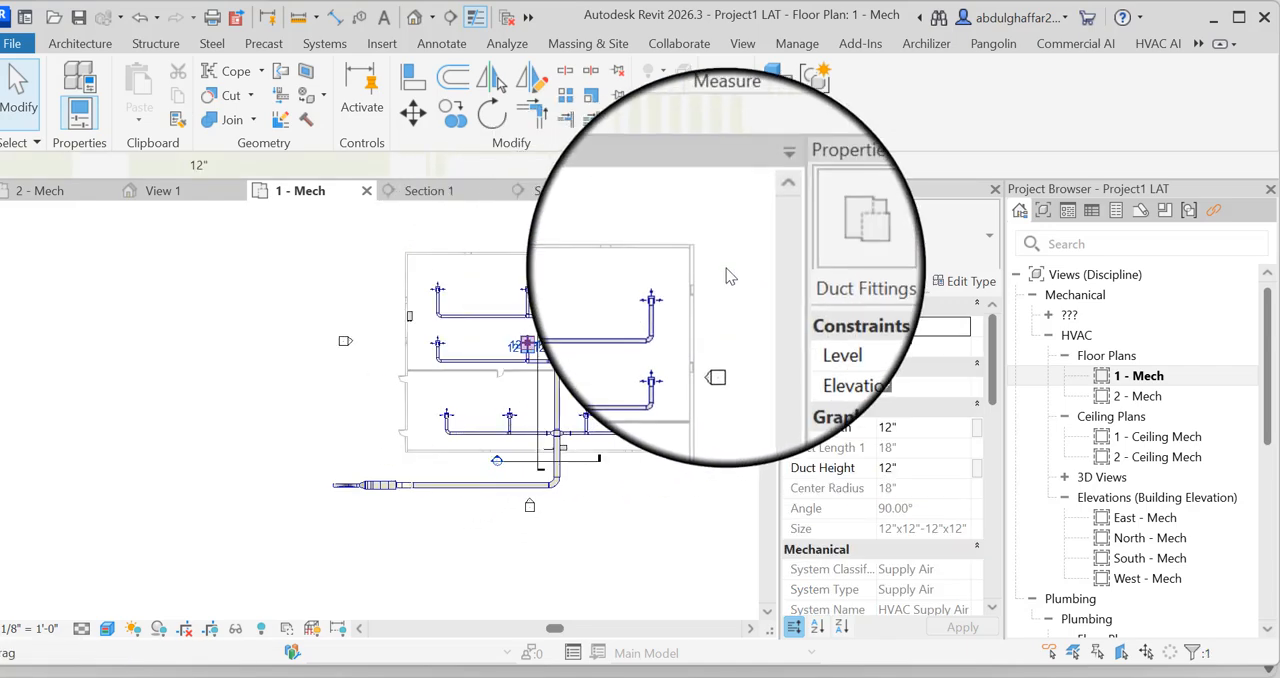
{"action": "scroll", "coordinate": [561, 347], "scroll_direction": "up", "scroll_amount": 3}
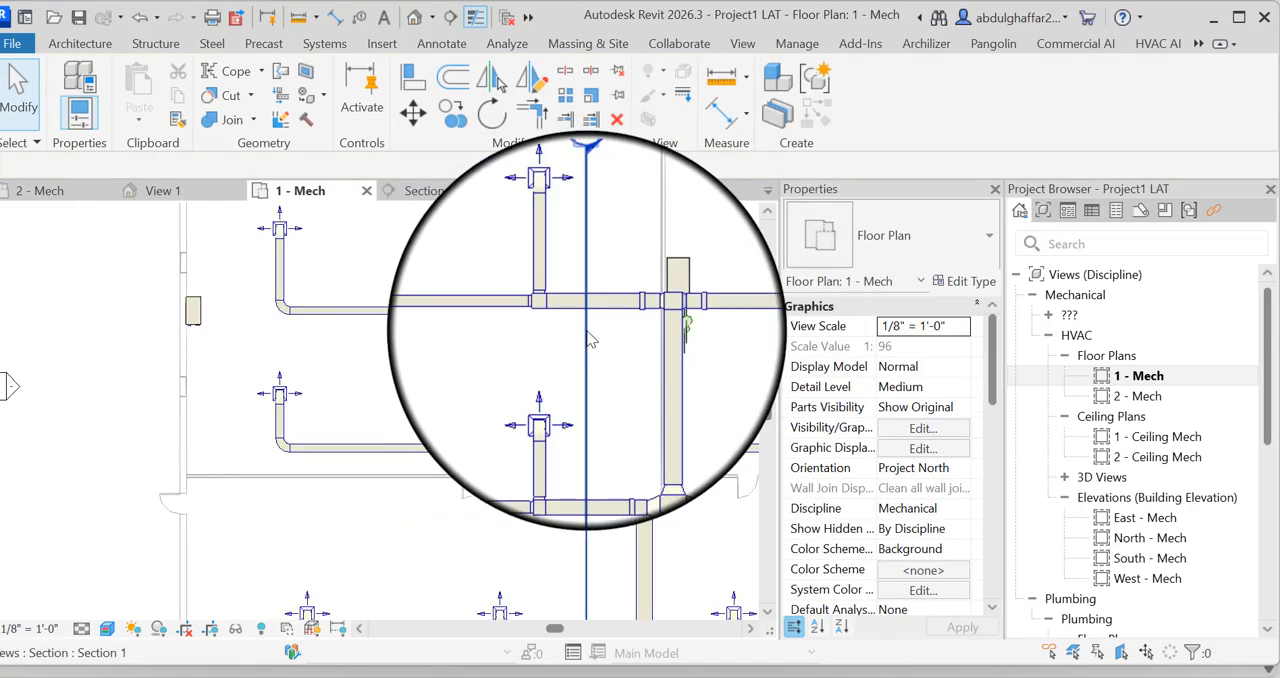
{"action": "left_click", "coordinate": [586, 336]}
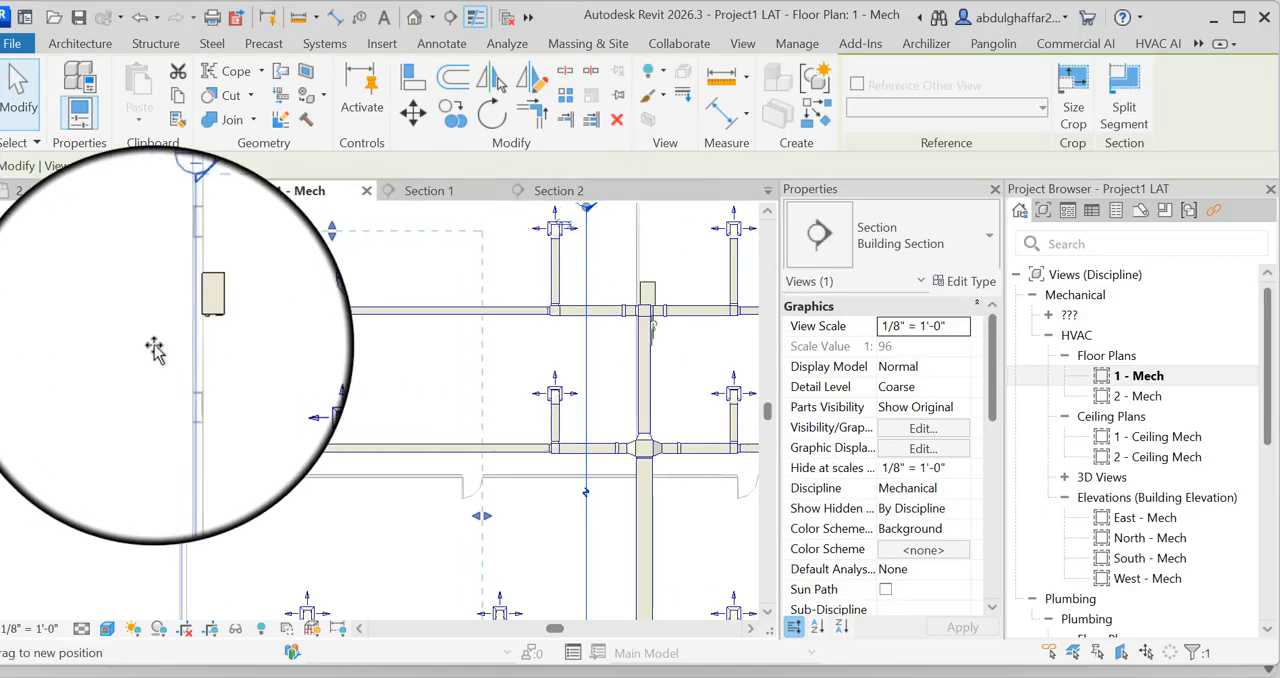
{"action": "left_click", "coordinate": [212, 356]}
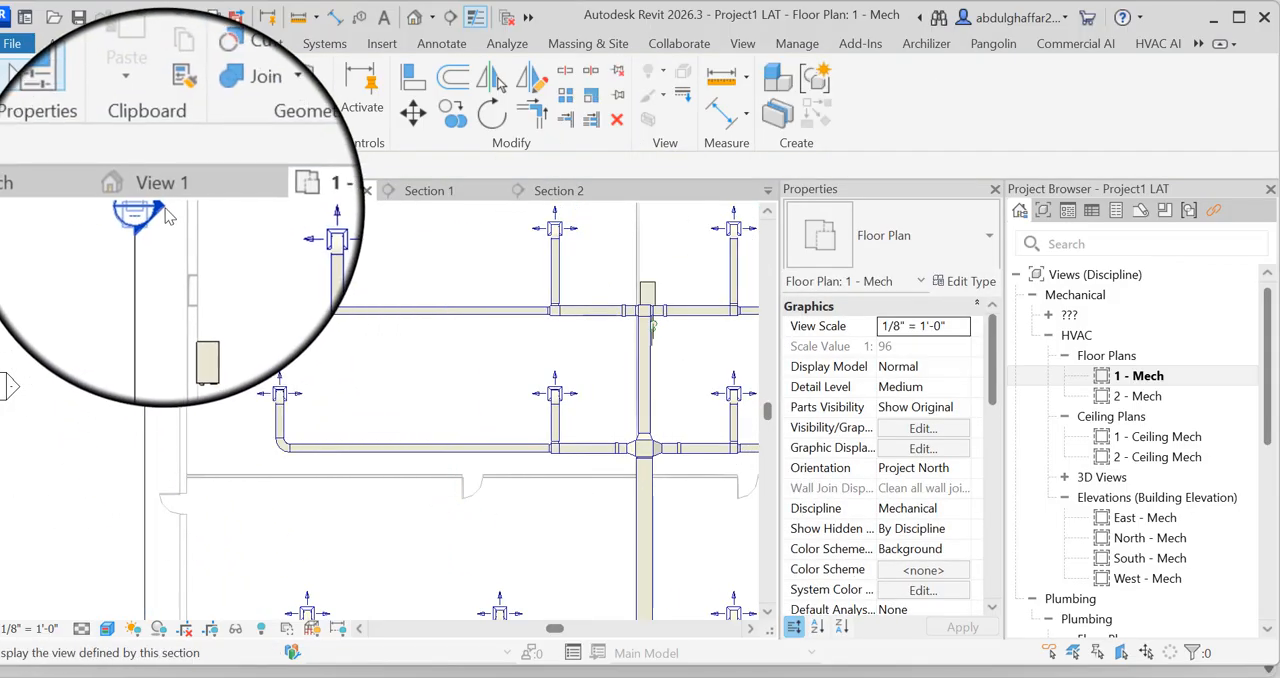
{"action": "double_click", "coordinate": [165, 215]}
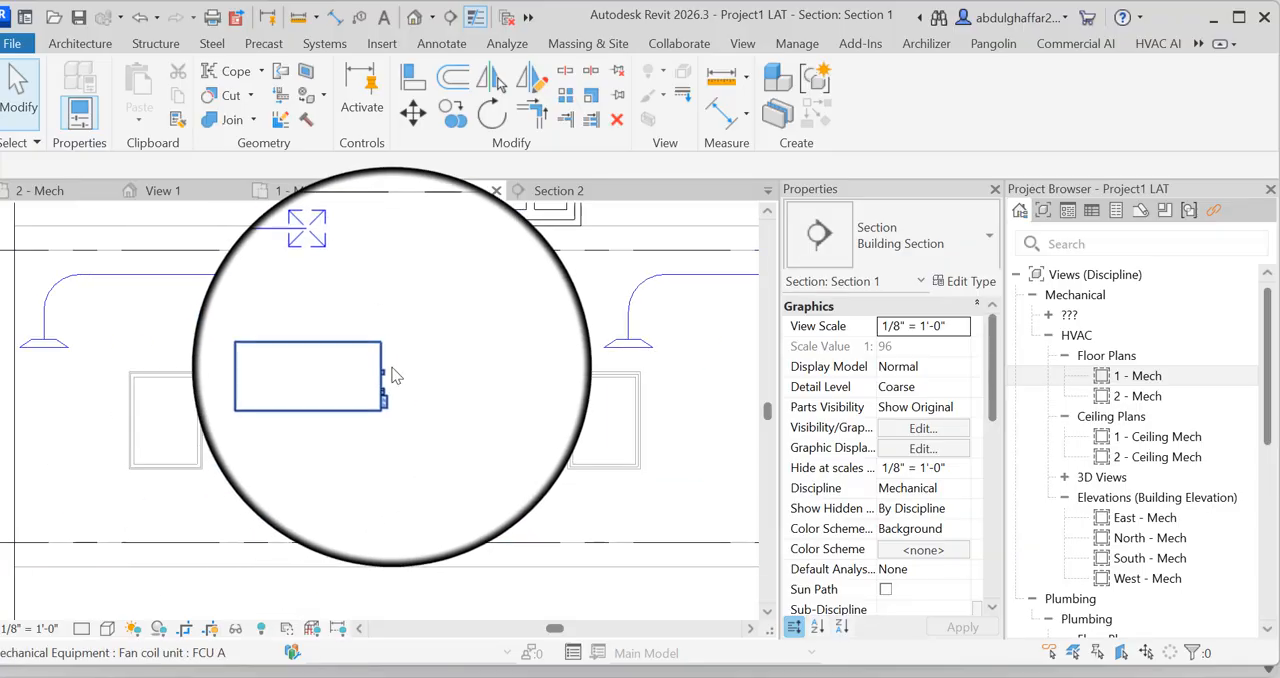
Draw a 1 1/2" pipe from FCU A's 1 1/2" outlet horizontally, up to about 9' 6 3/4" elevation, and horizontally away from the unit
{"action": "left_click", "coordinate": [381, 352]}
{"action": "scroll", "coordinate": [420, 372], "scroll_direction": "up", "scroll_amount": 3}
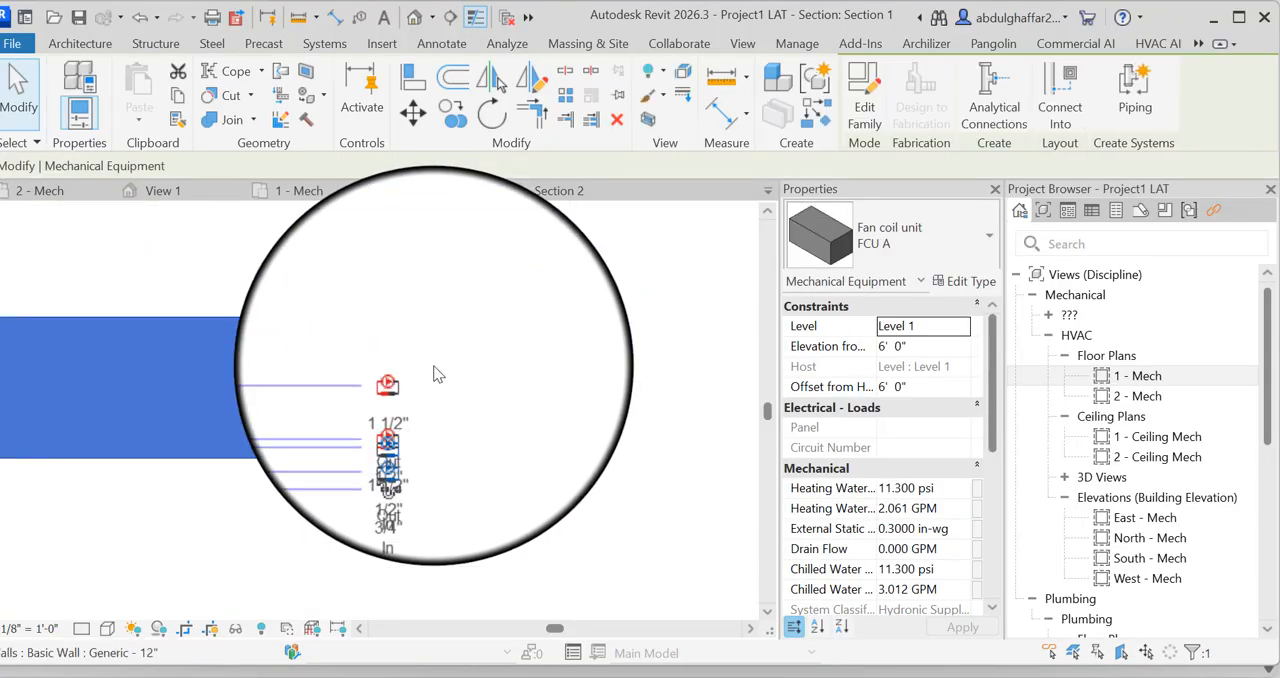
{"action": "right_click", "coordinate": [318, 385]}
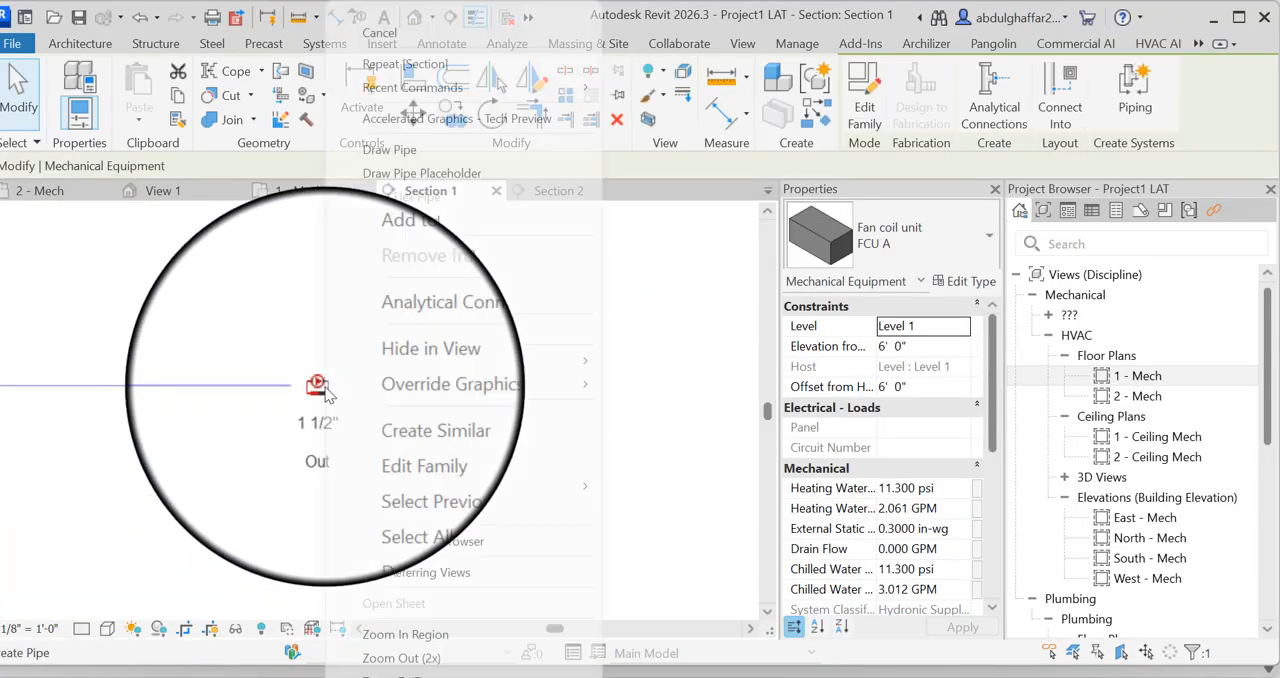
{"action": "left_click", "coordinate": [396, 163]}
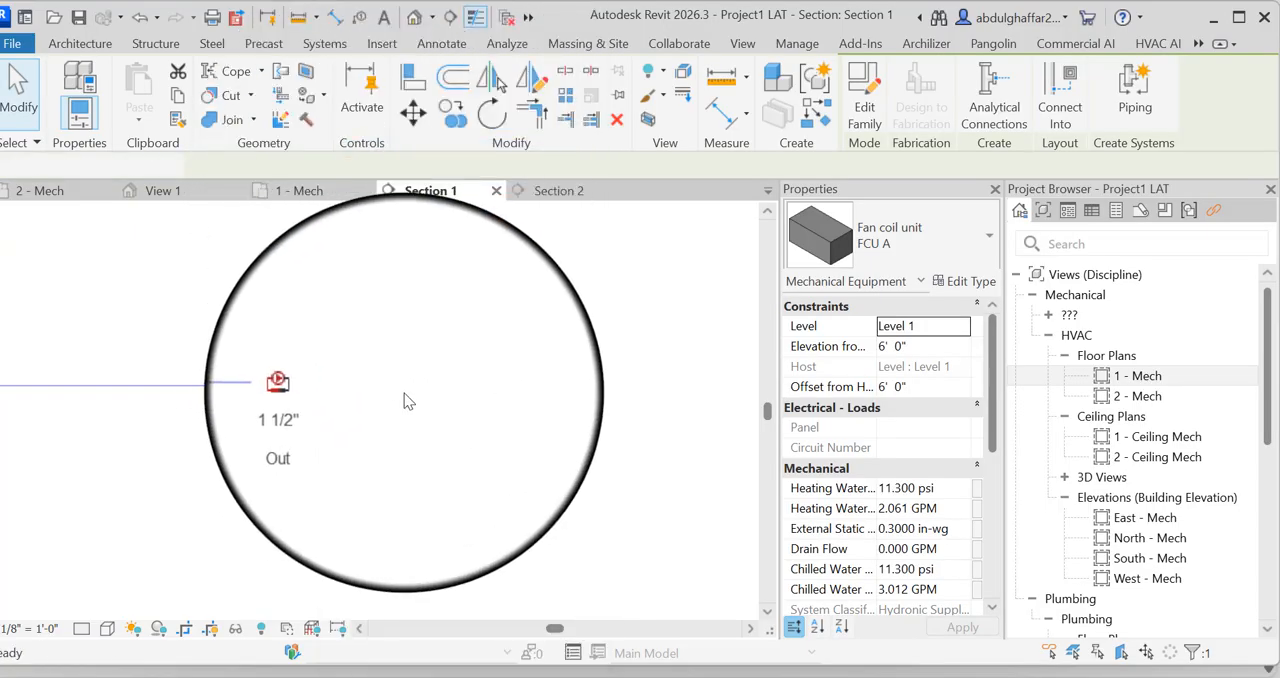
{"action": "left_click", "coordinate": [455, 387]}
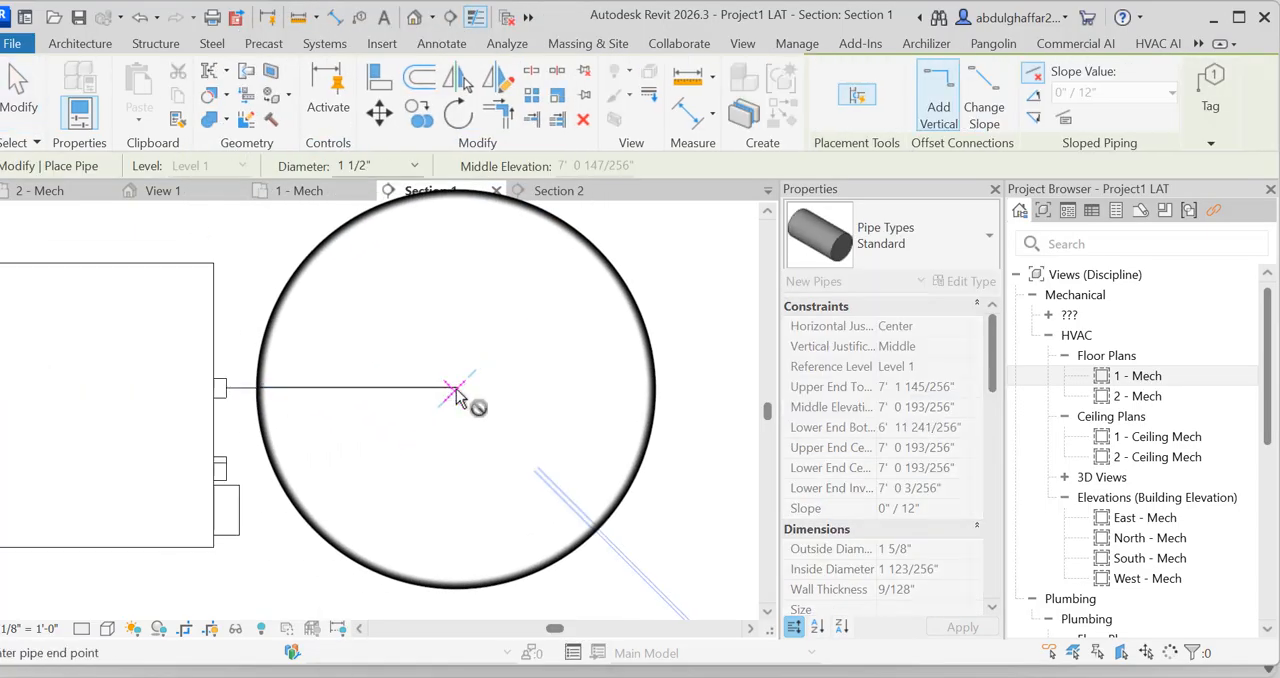
{"action": "scroll", "coordinate": [455, 393], "scroll_direction": "down", "scroll_amount": 2}
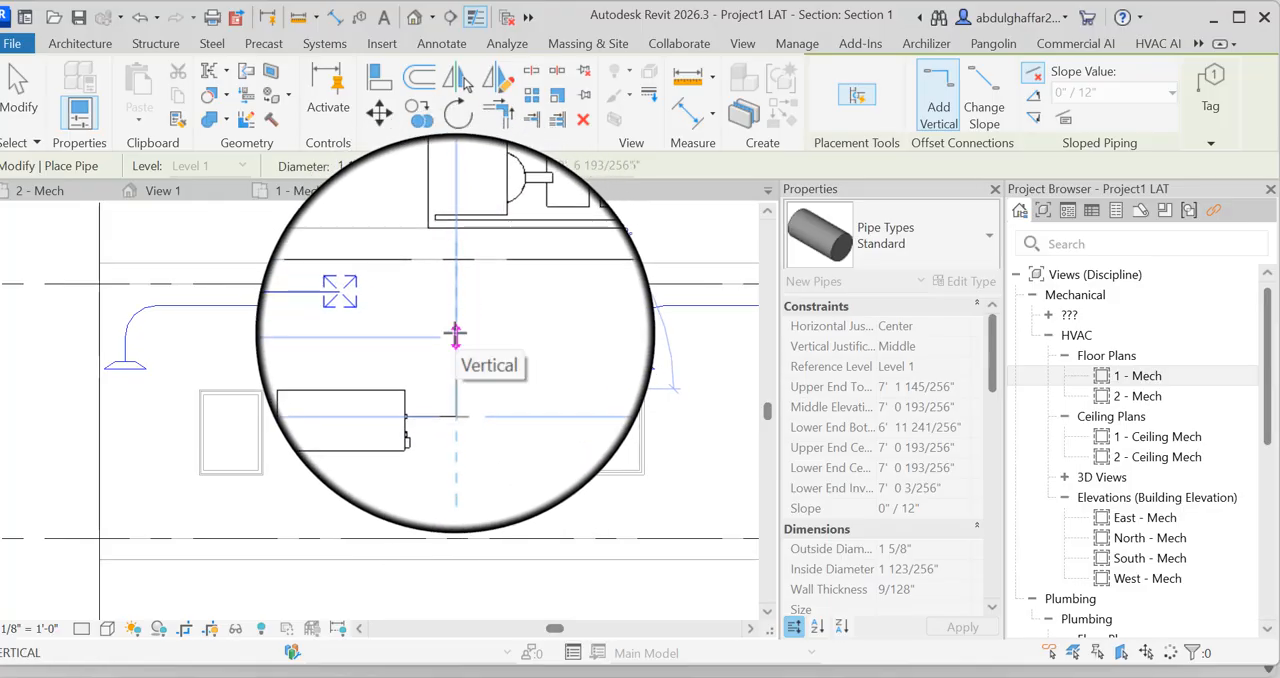
{"action": "left_click", "coordinate": [455, 335]}
{"action": "left_click", "coordinate": [556, 326]}
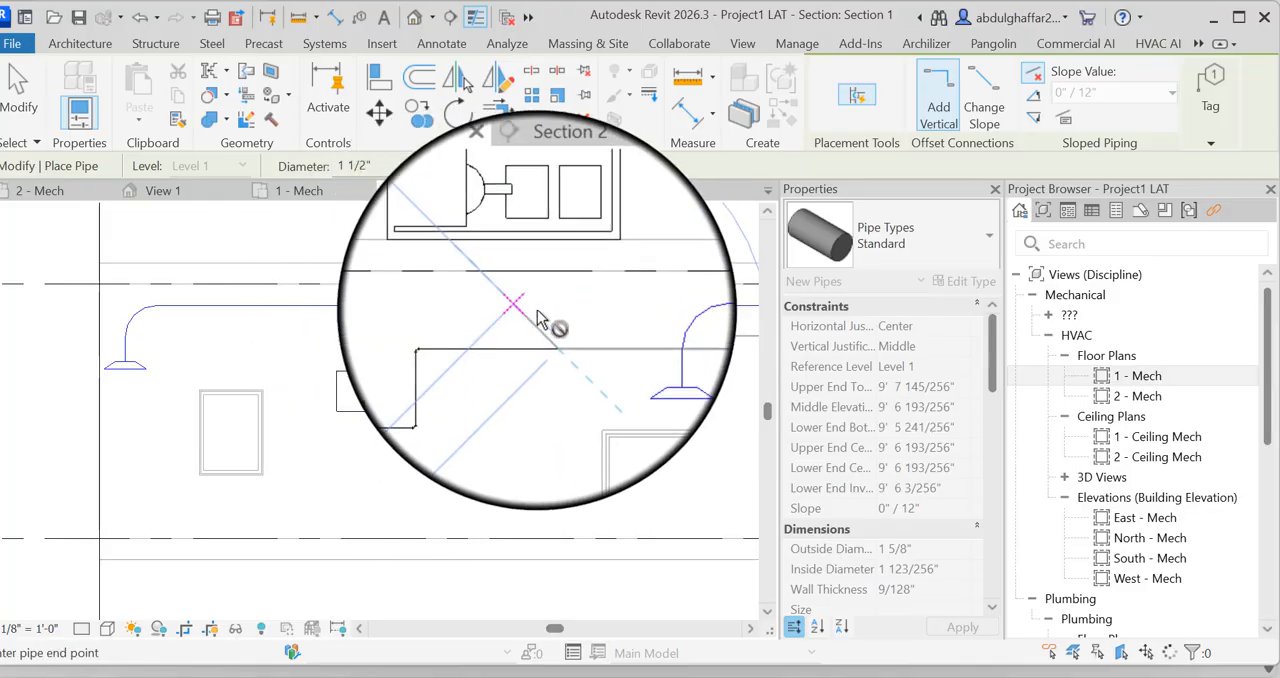
{"action": "left_click", "coordinate": [21, 93]}
Draw a 1 1/2" pipe from FCU A's connector below the outlet horizontally, 2'-6" up to 9' 0 1/8" elevation, and horizontally below the outlet pipe
{"action": "scroll", "coordinate": [418, 400], "scroll_direction": "up", "scroll_amount": 2}
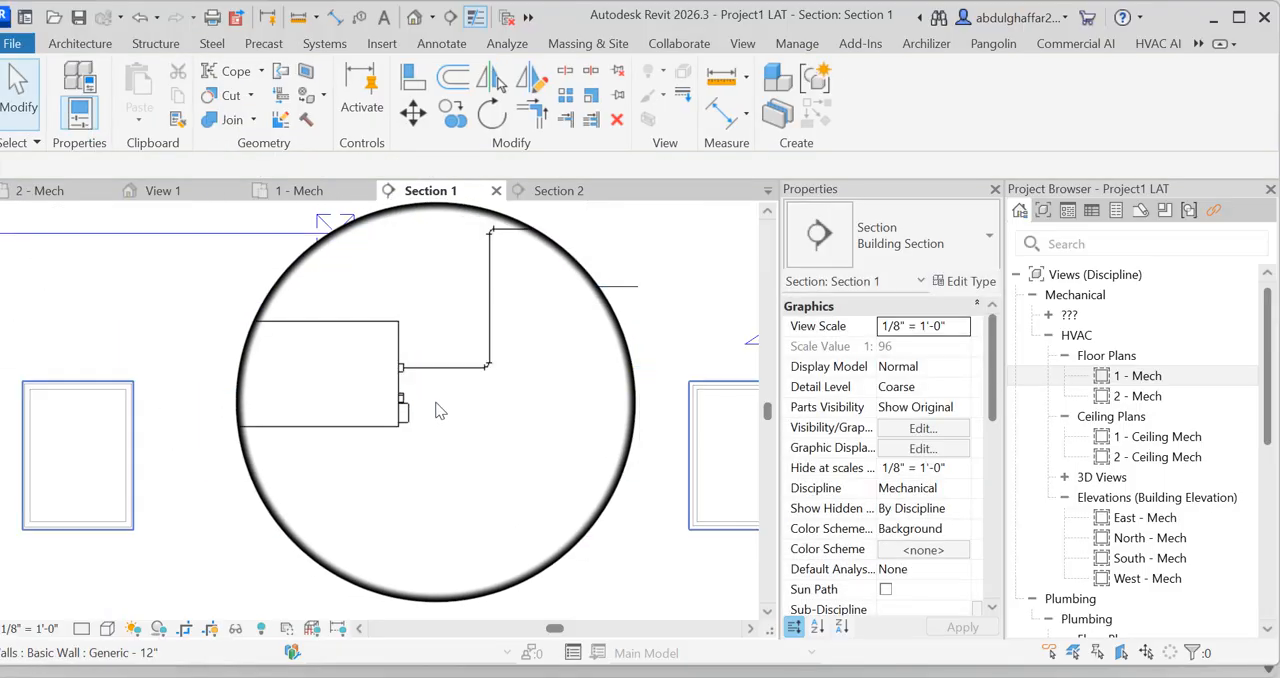
{"action": "scroll", "coordinate": [436, 410], "scroll_direction": "up", "scroll_amount": 2}
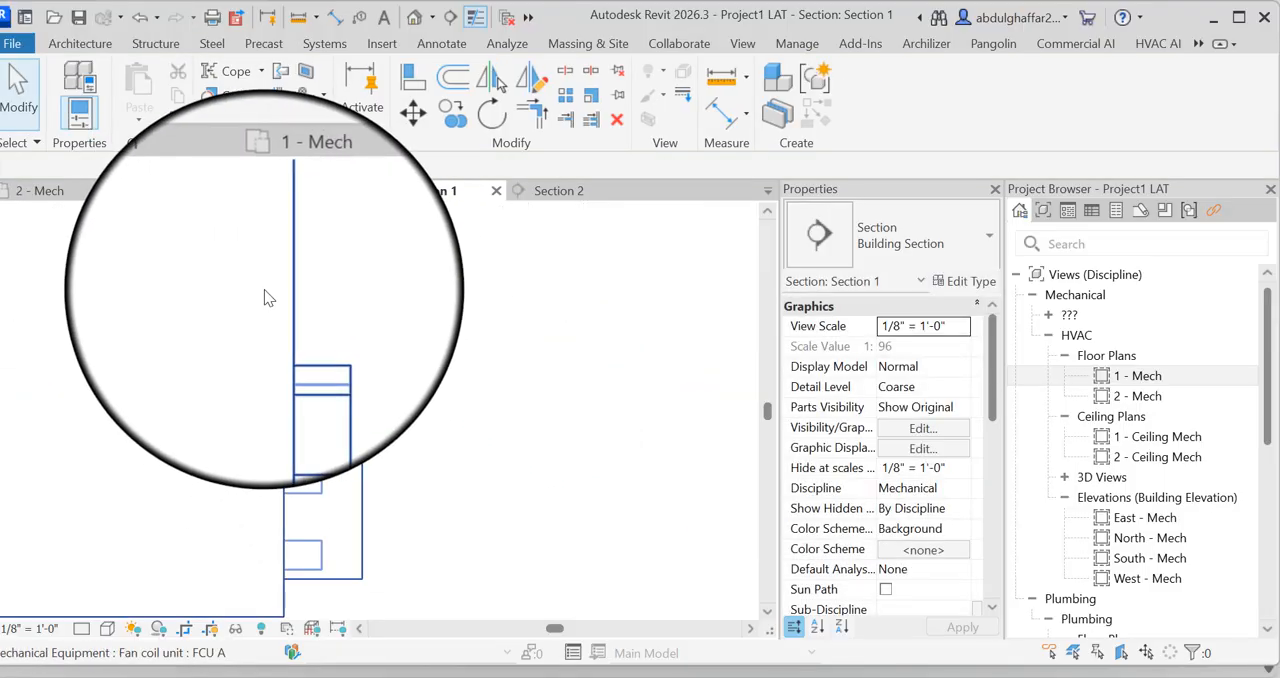
{"action": "left_click", "coordinate": [340, 383]}
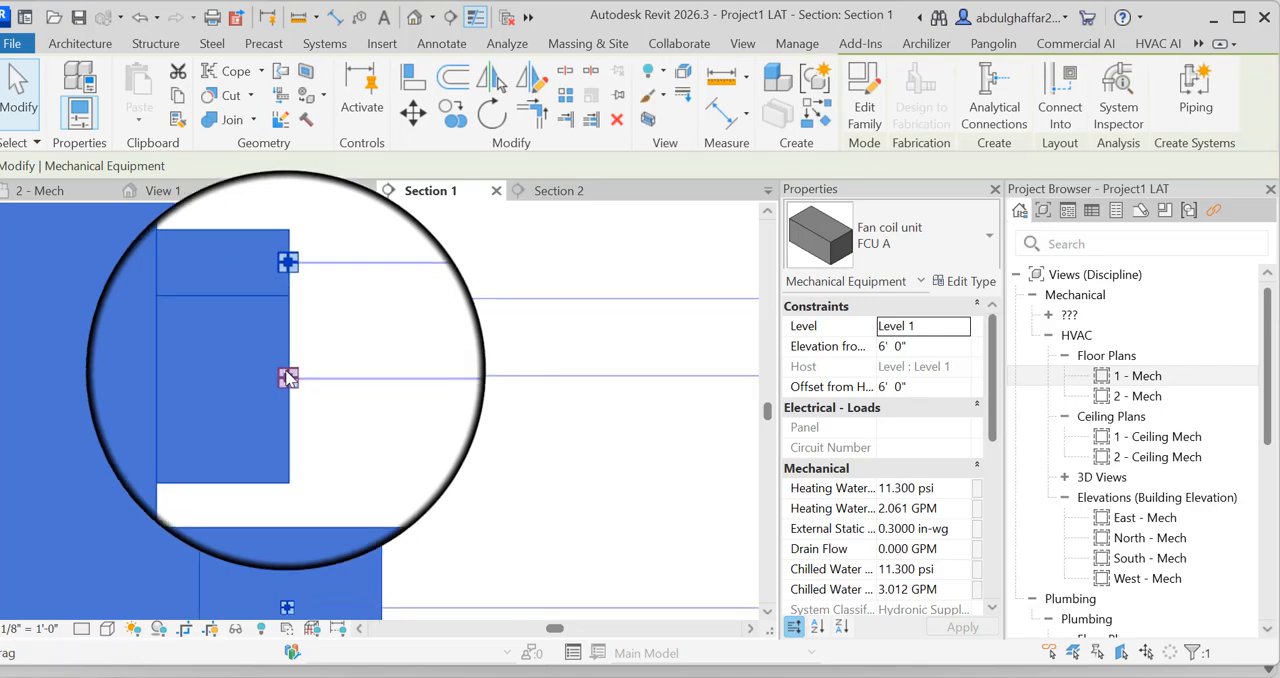
{"action": "right_click", "coordinate": [288, 378]}
{"action": "key", "text": "Escape"}
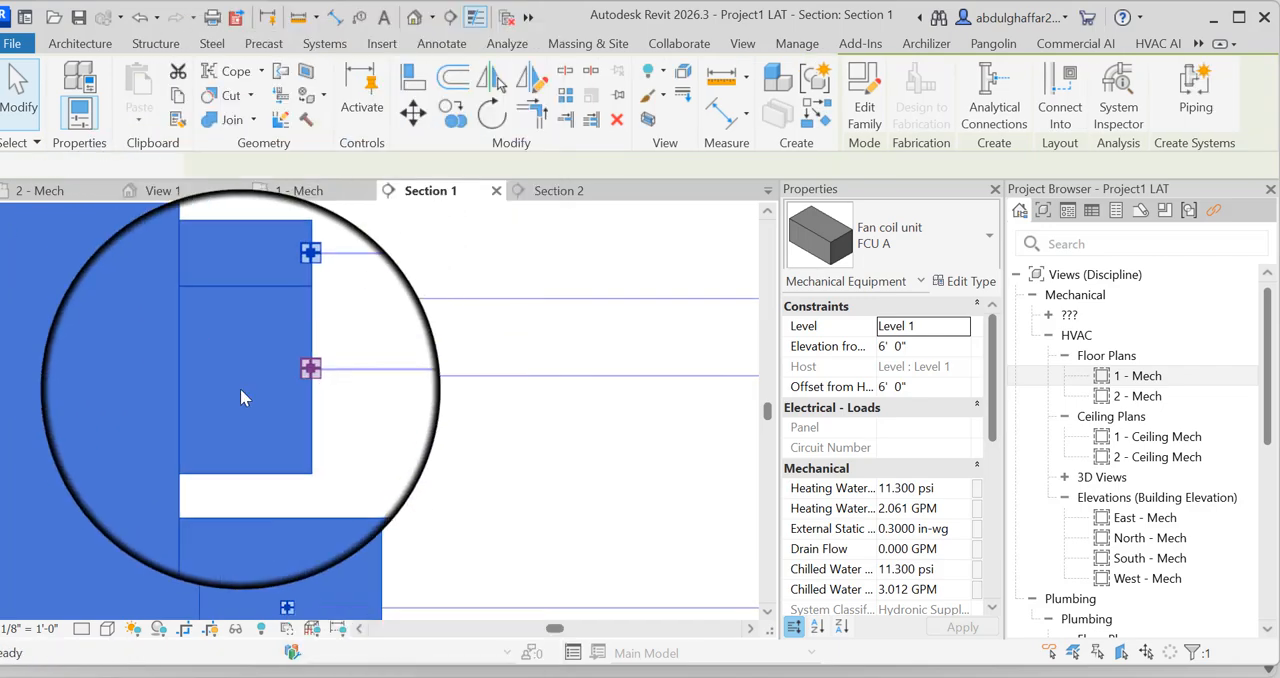
{"action": "scroll", "coordinate": [240, 388], "scroll_direction": "down", "scroll_amount": 5}
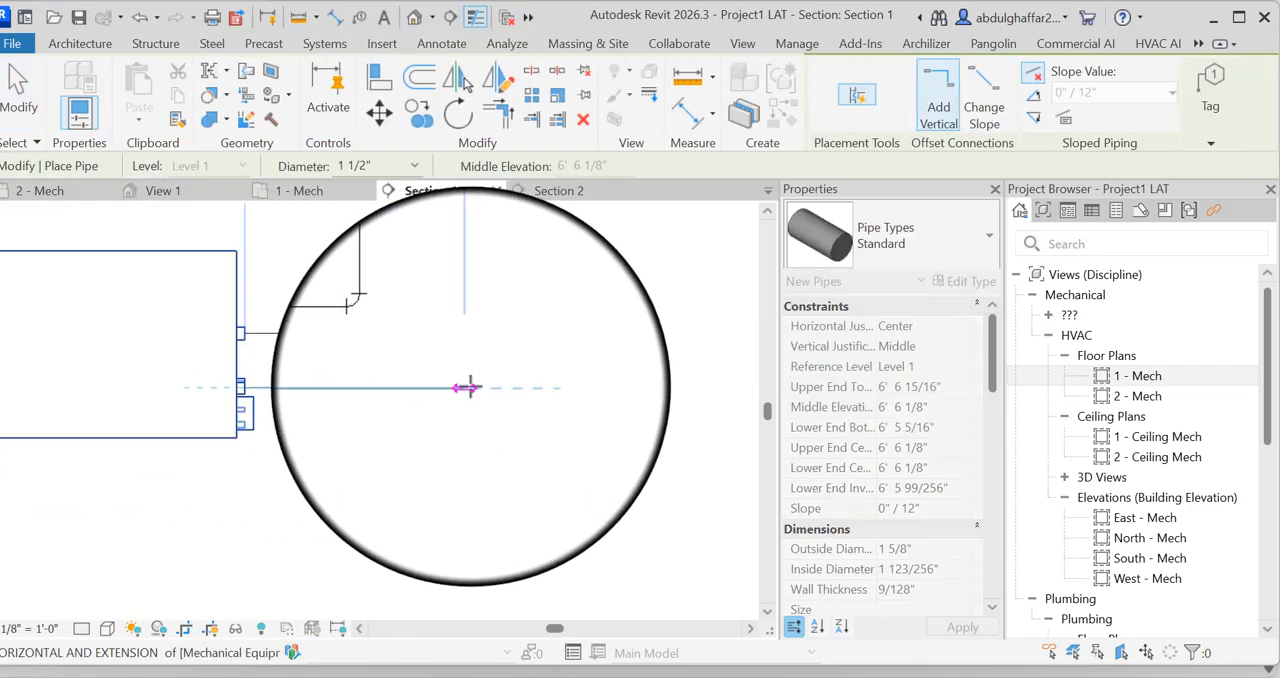
{"action": "scroll", "coordinate": [459, 360], "scroll_direction": "down", "scroll_amount": 3}
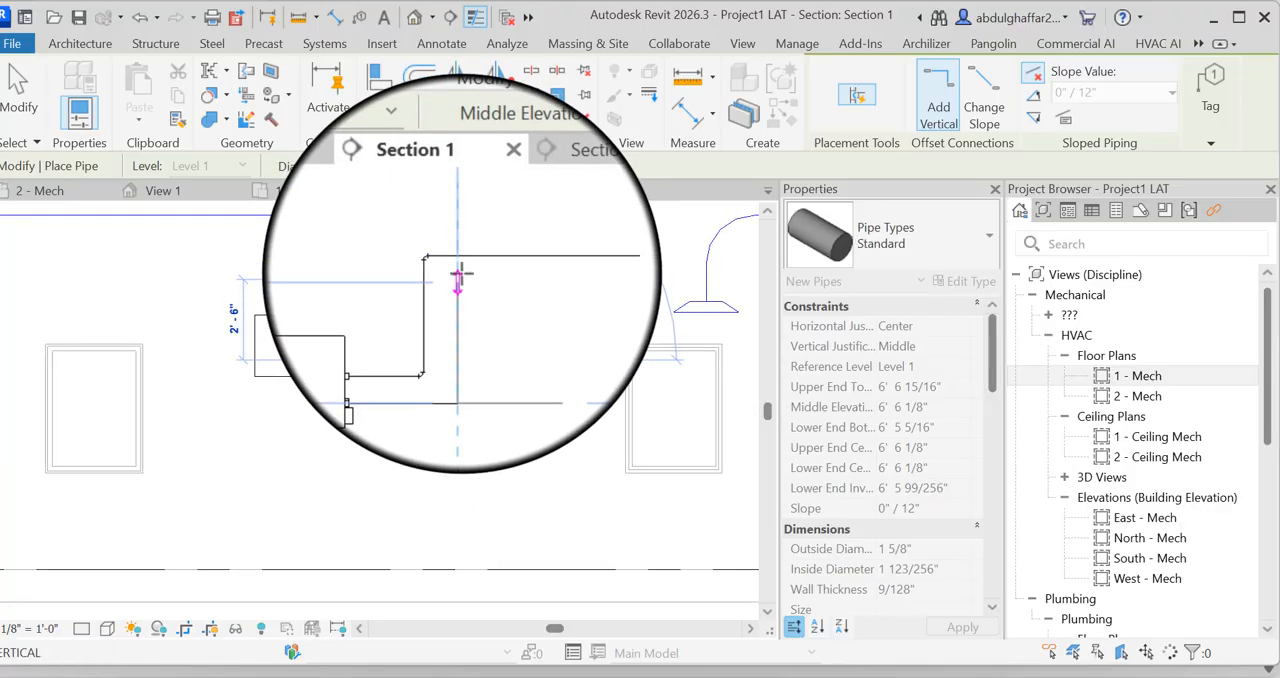
{"action": "left_click", "coordinate": [461, 272]}
{"action": "left_click", "coordinate": [583, 279]}
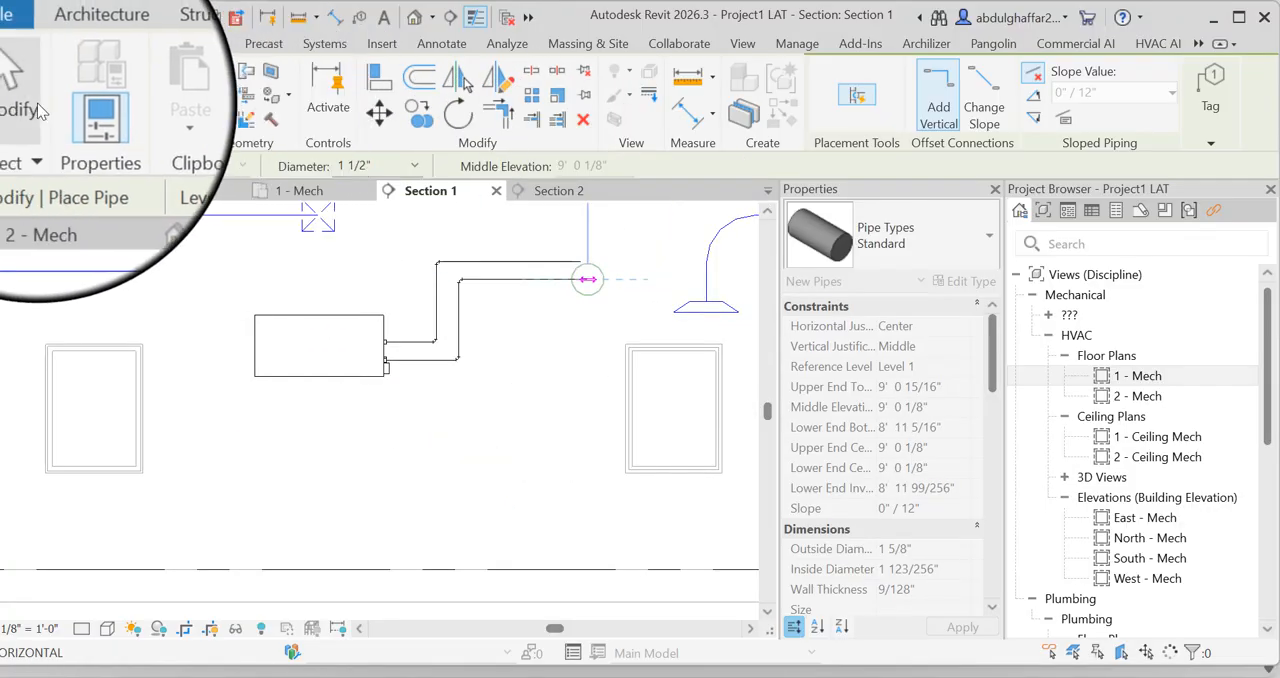
{"action": "left_click", "coordinate": [19, 90]}
Open the default 3D view, focus on the fan coil unit's new pipe connections, and set the view's detail level to Fine
{"action": "left_click", "coordinate": [414, 18]}
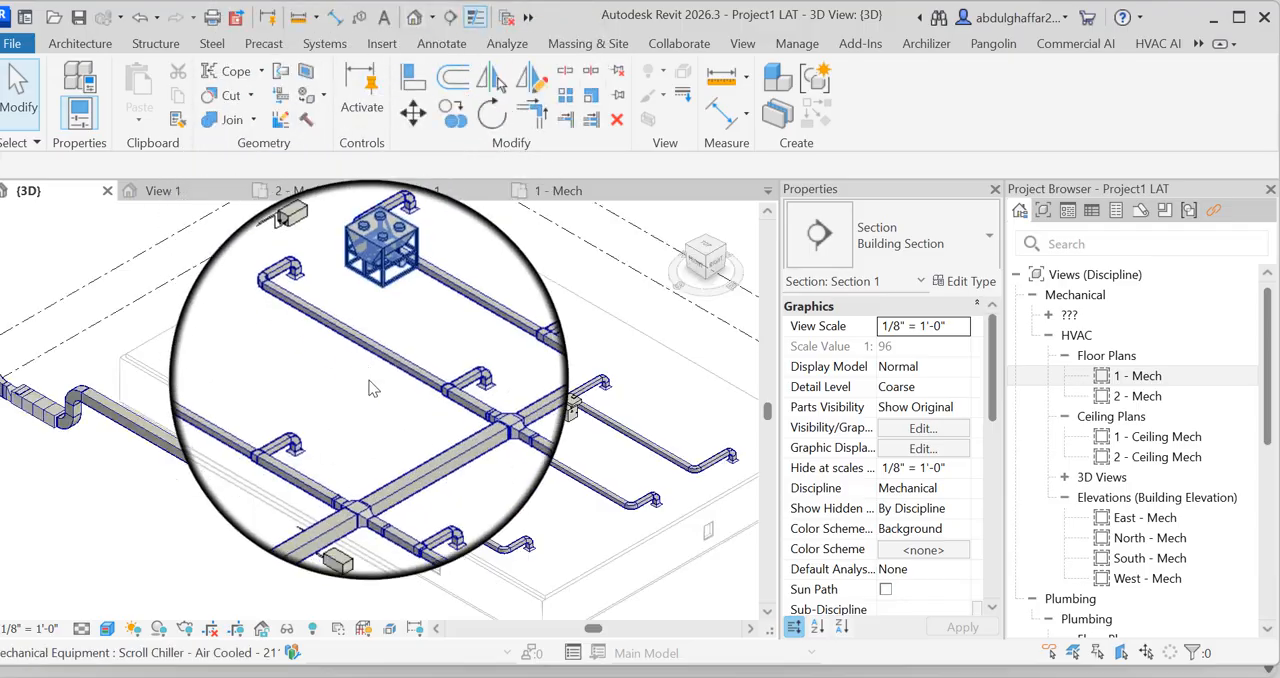
{"action": "scroll", "coordinate": [432, 378], "scroll_direction": "up", "scroll_amount": 8}
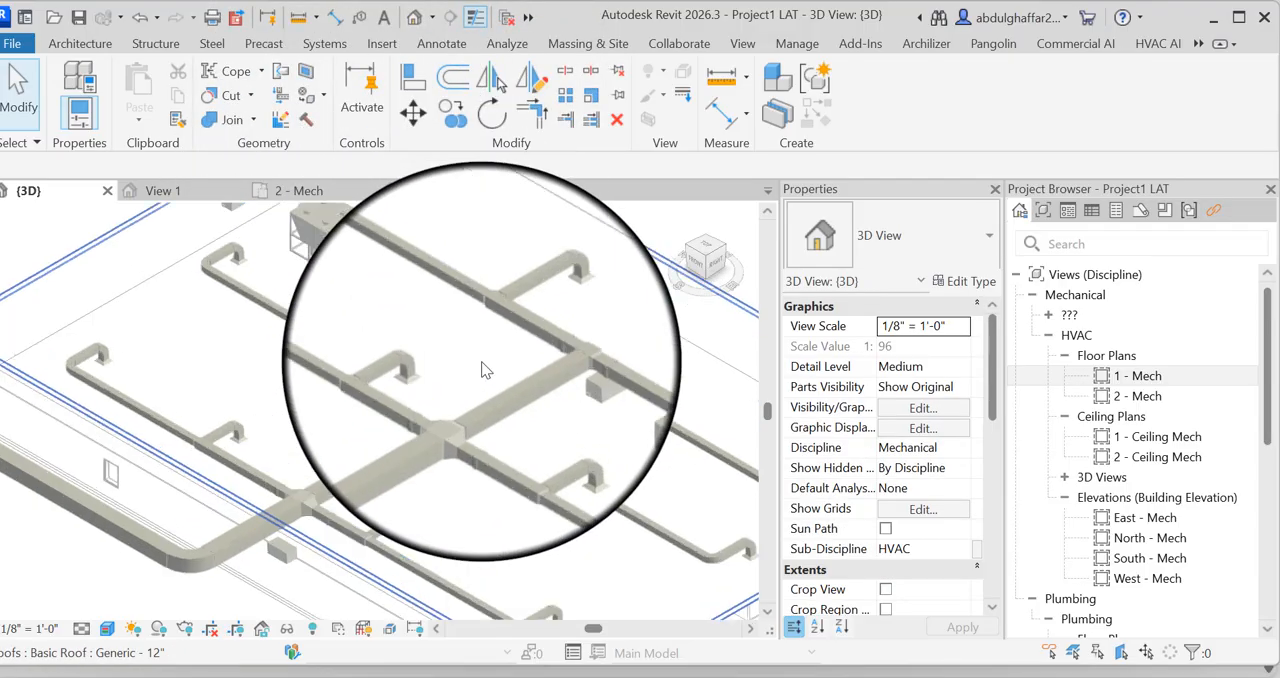
{"action": "scroll", "coordinate": [666, 418], "scroll_direction": "up", "scroll_amount": 2}
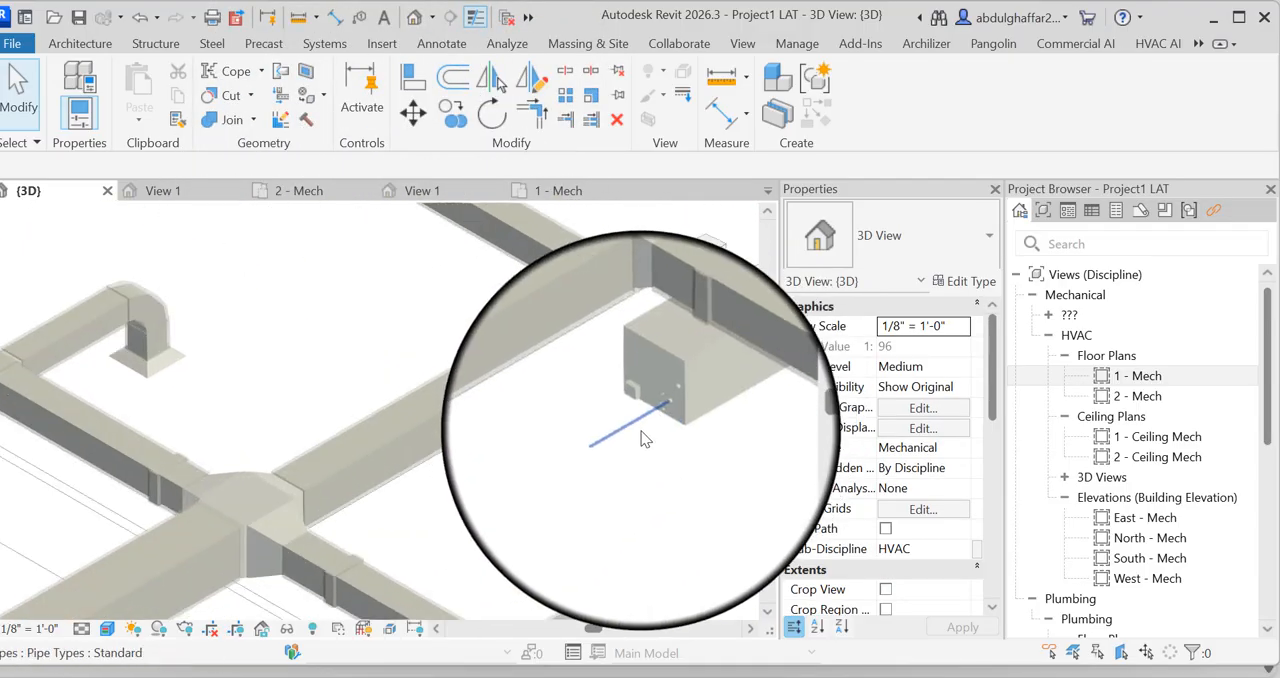
{"action": "scroll", "coordinate": [632, 405], "scroll_direction": "up", "scroll_amount": 4}
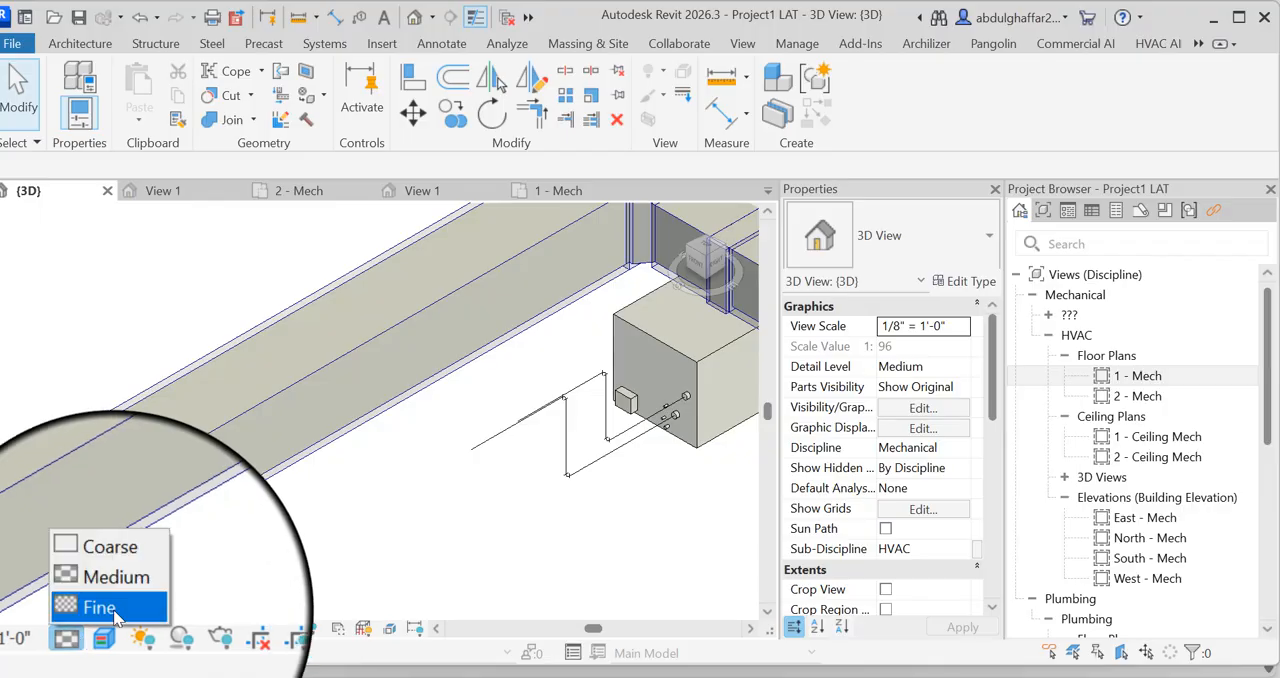
{"action": "left_click", "coordinate": [100, 608]}
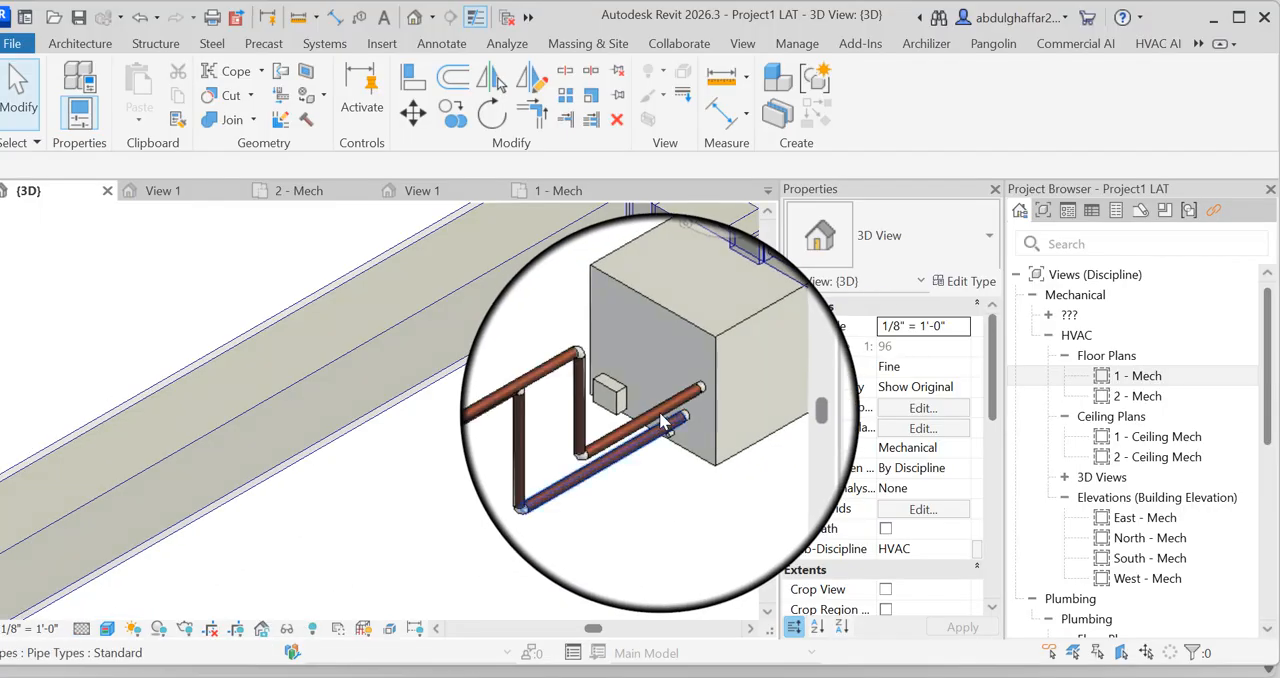